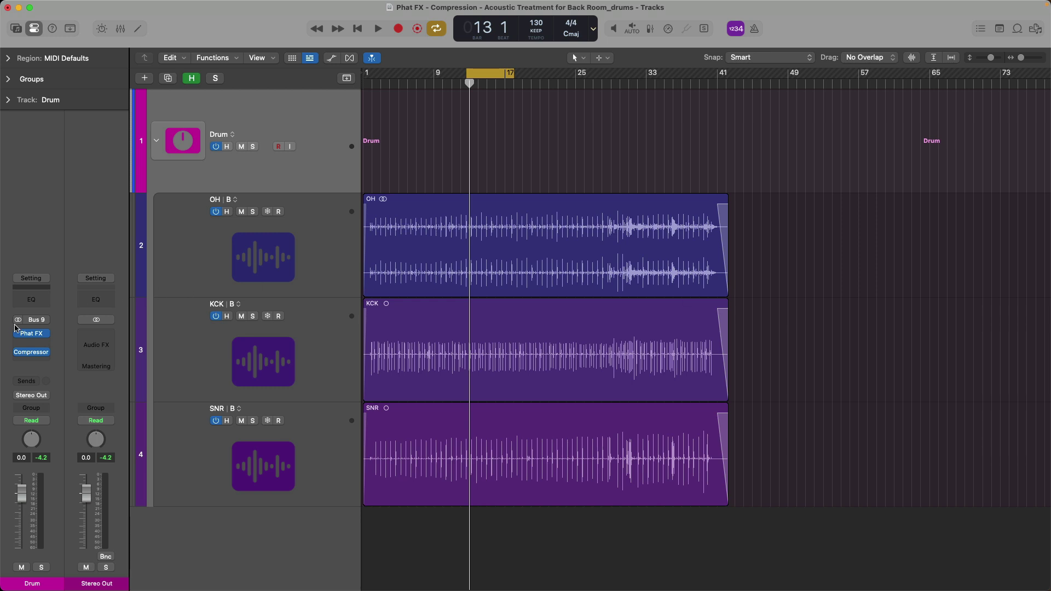
click(30, 353)
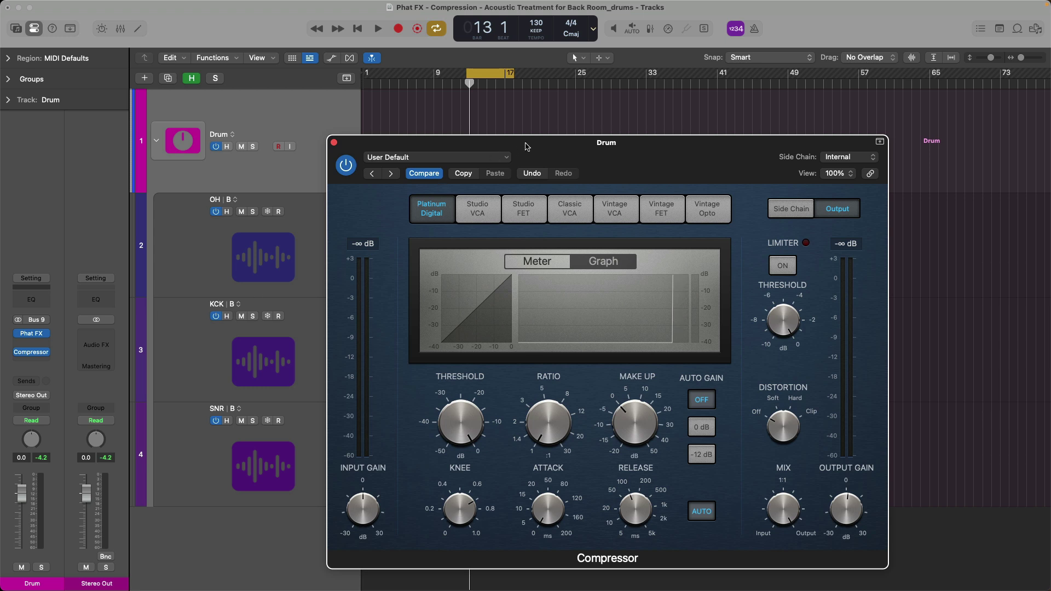
drag(530, 146, 517, 114)
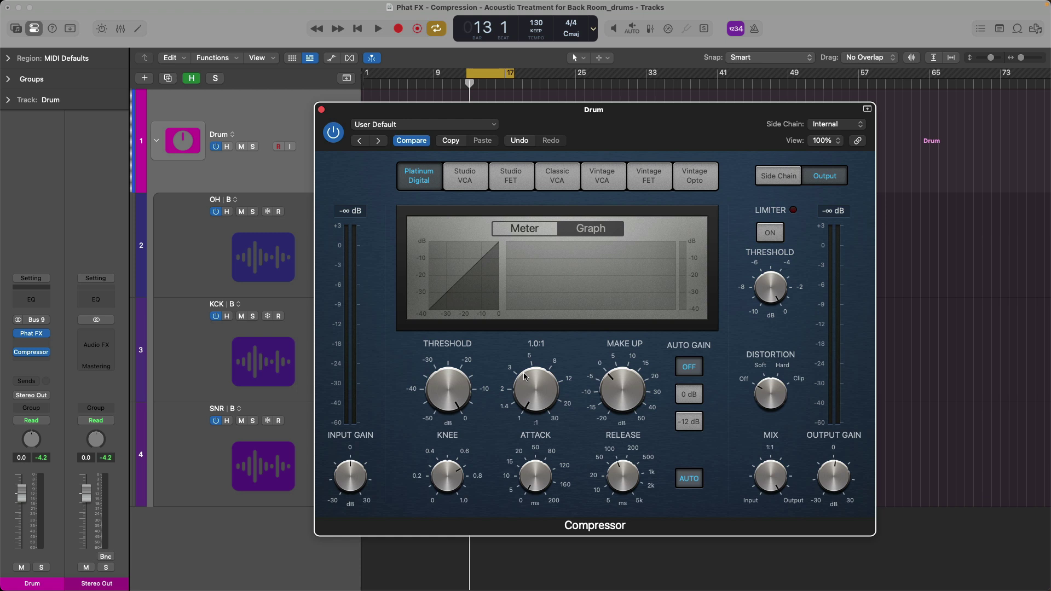
key(space)
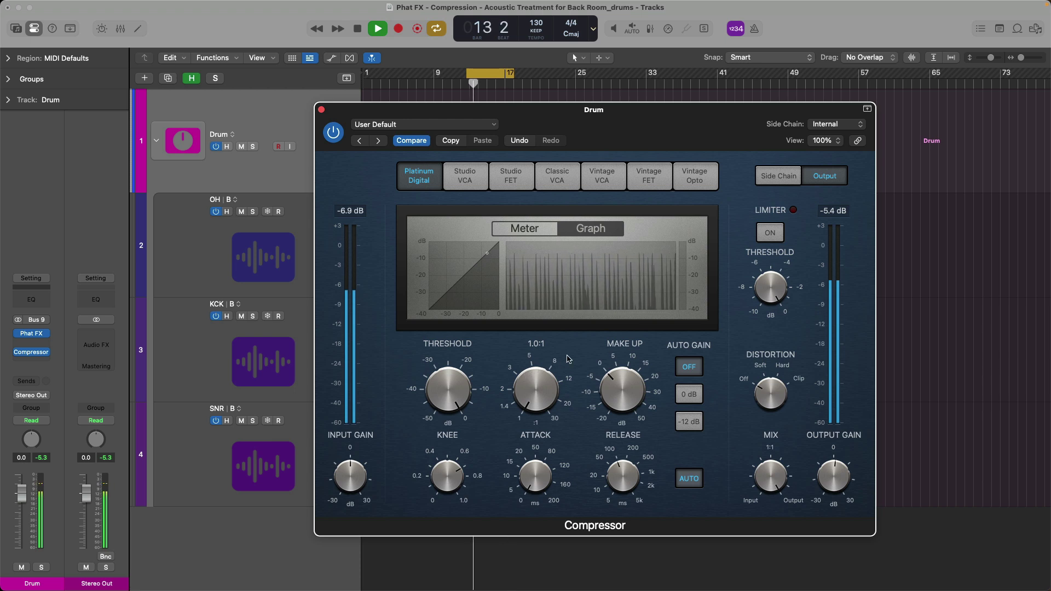
key(space)
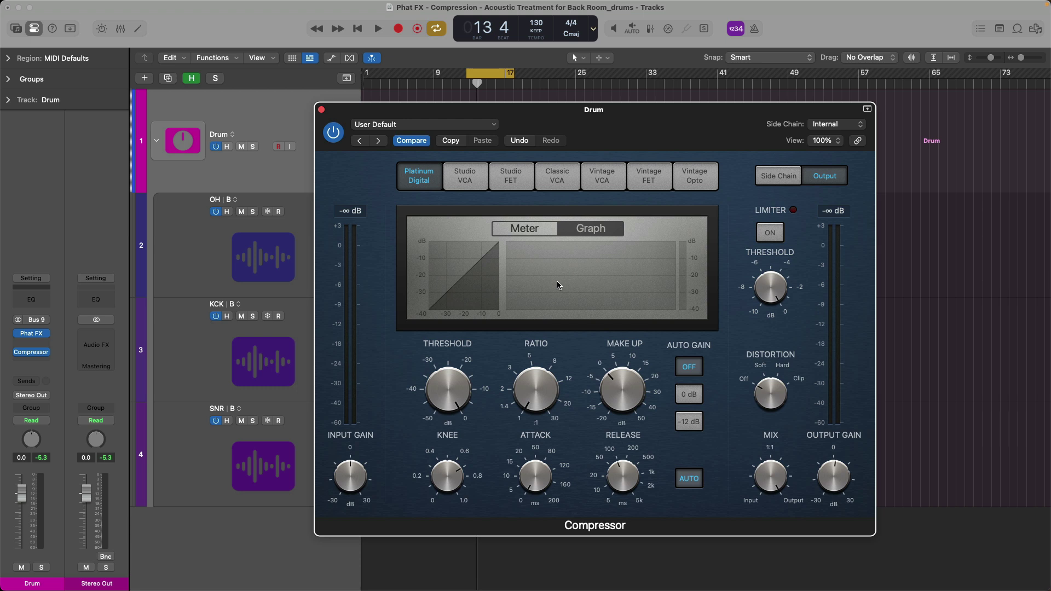
key(space)
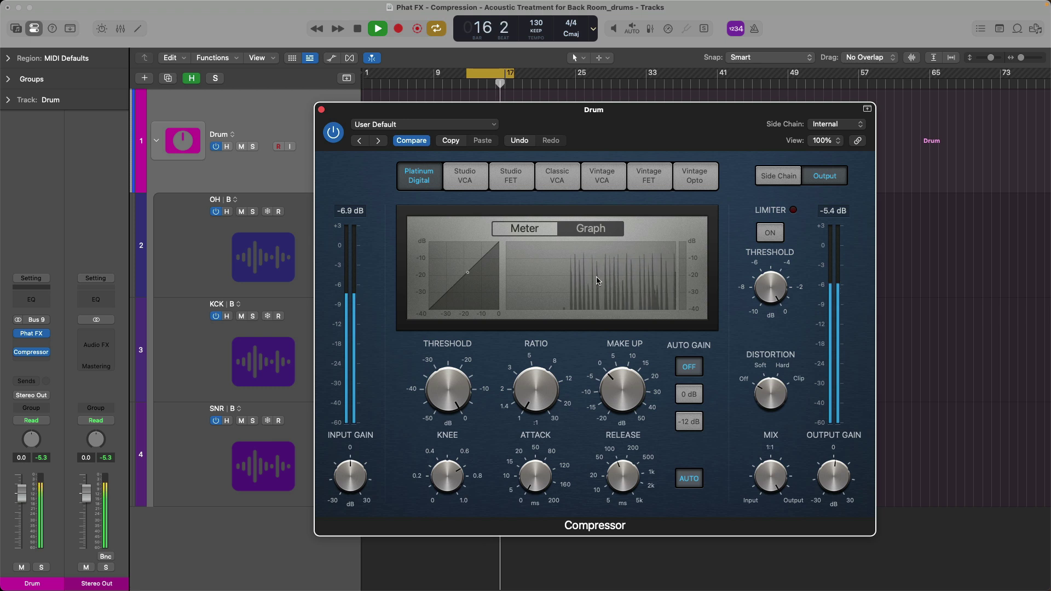
key(space)
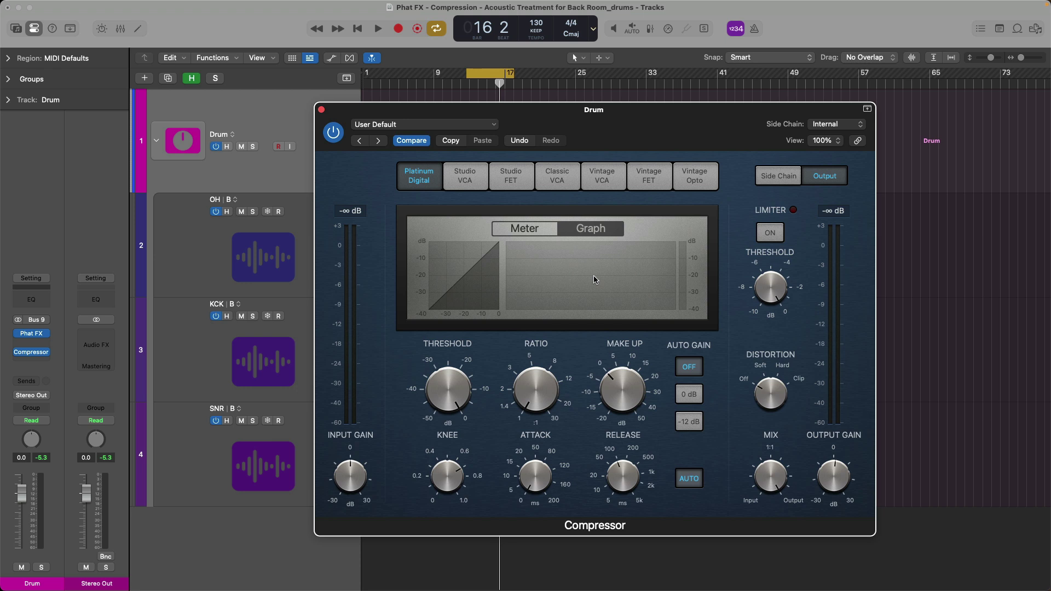
- Play the drums and set Studio VCA: ratio about 2:1, threshold -25 dB, longer attack
key(space)
click(464, 175)
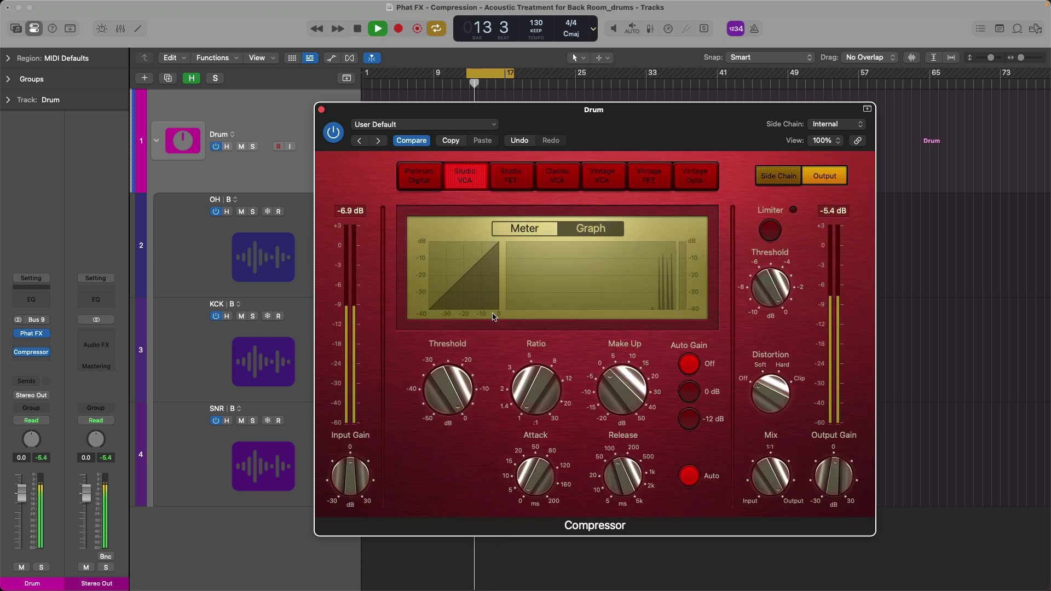
drag(536, 377, 533, 332)
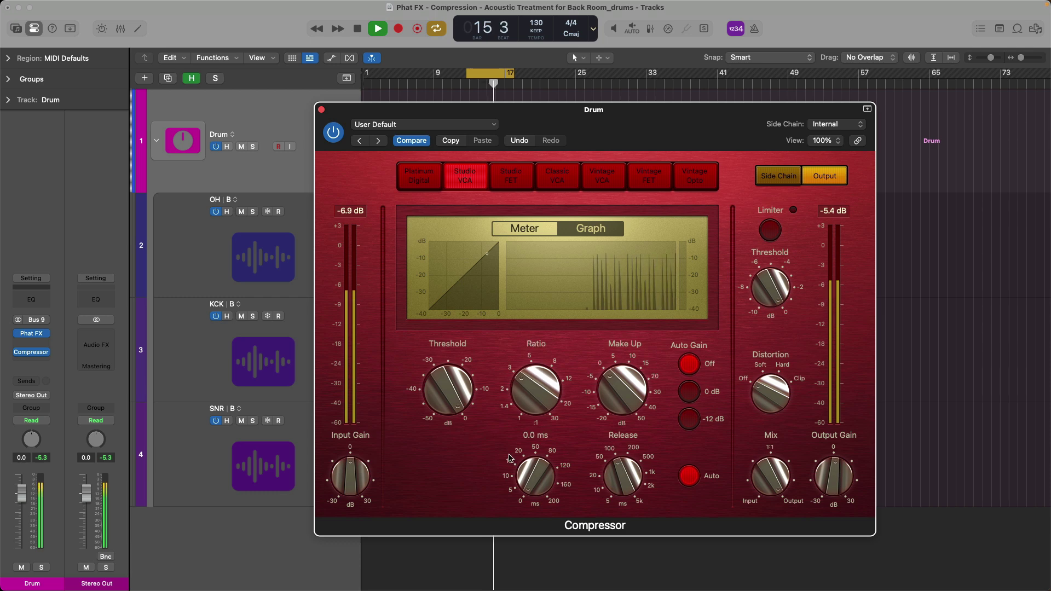
drag(448, 389, 438, 452)
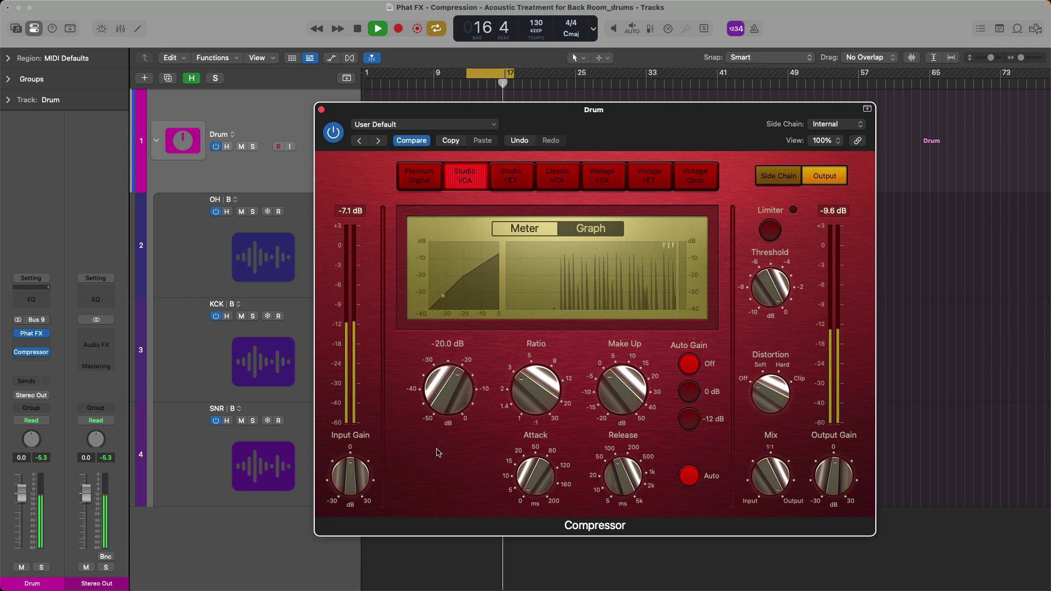
drag(535, 458, 509, 420)
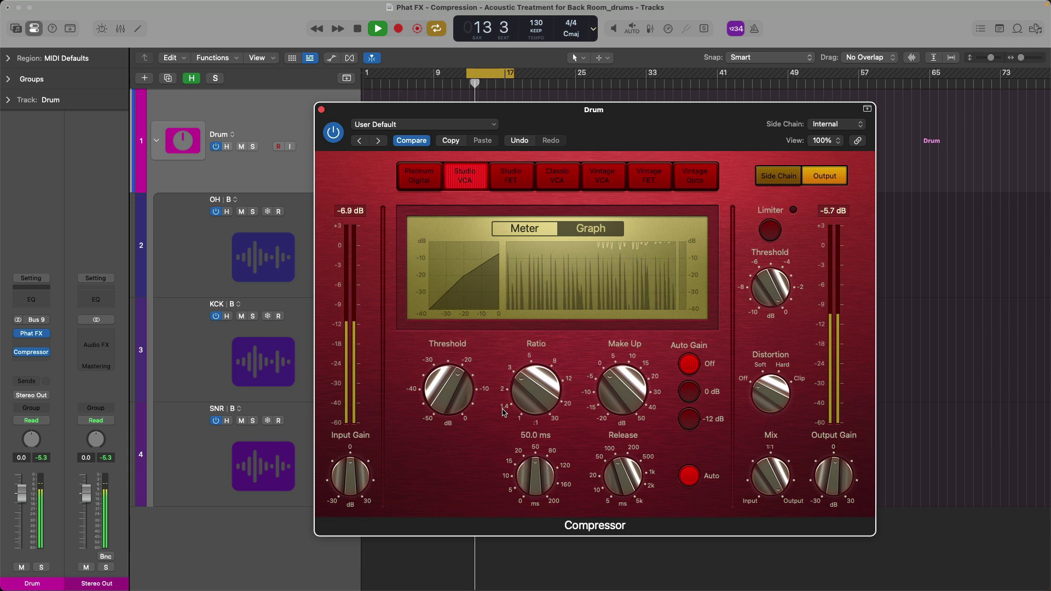
drag(451, 389, 453, 399)
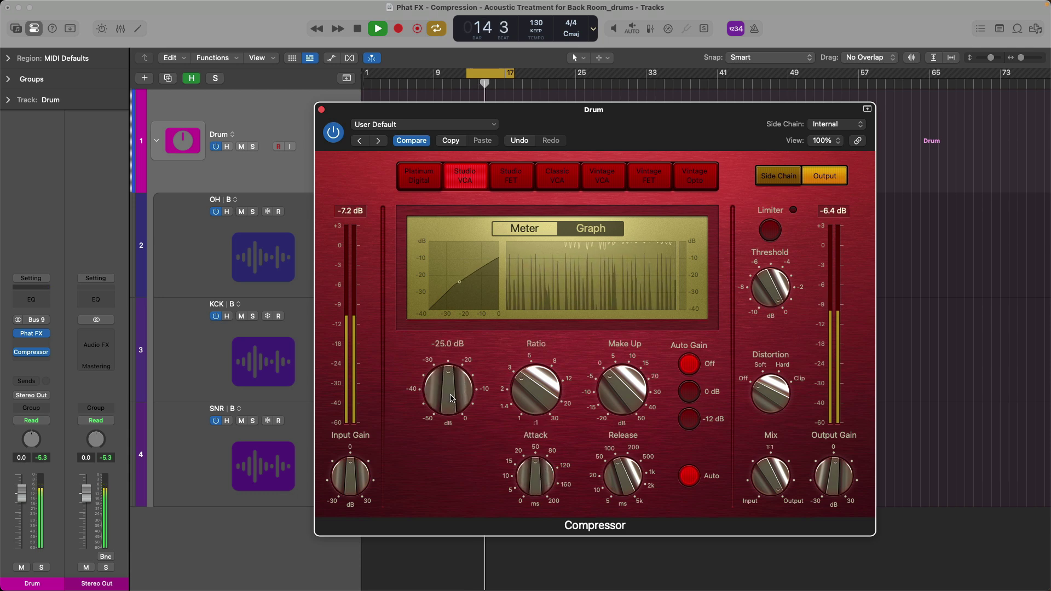
- Switch to Vintage VCA, check the needle meter, A/B the bypass, then stop playback
click(597, 179)
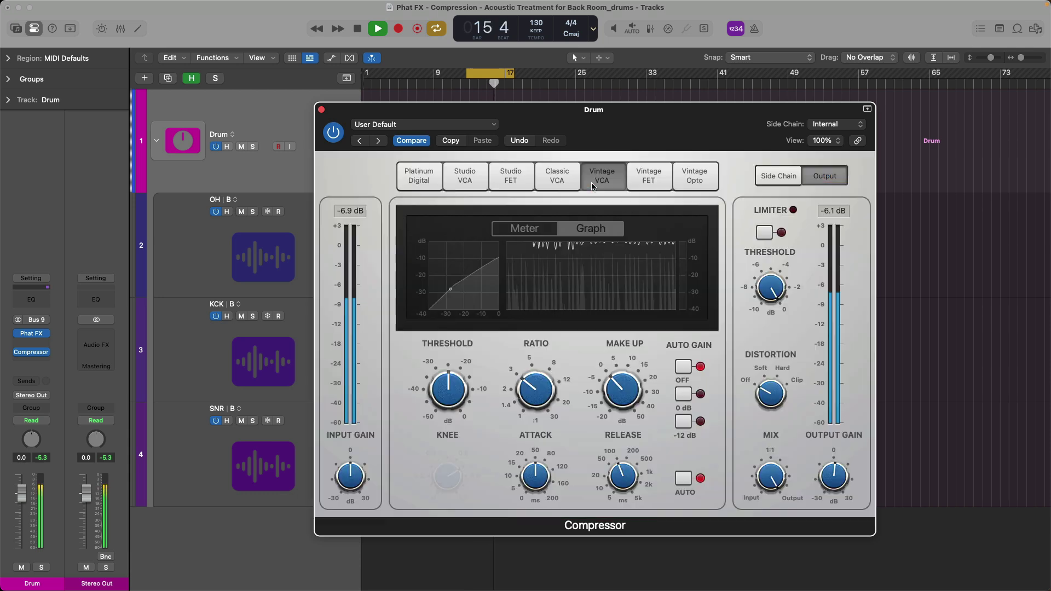
click(525, 229)
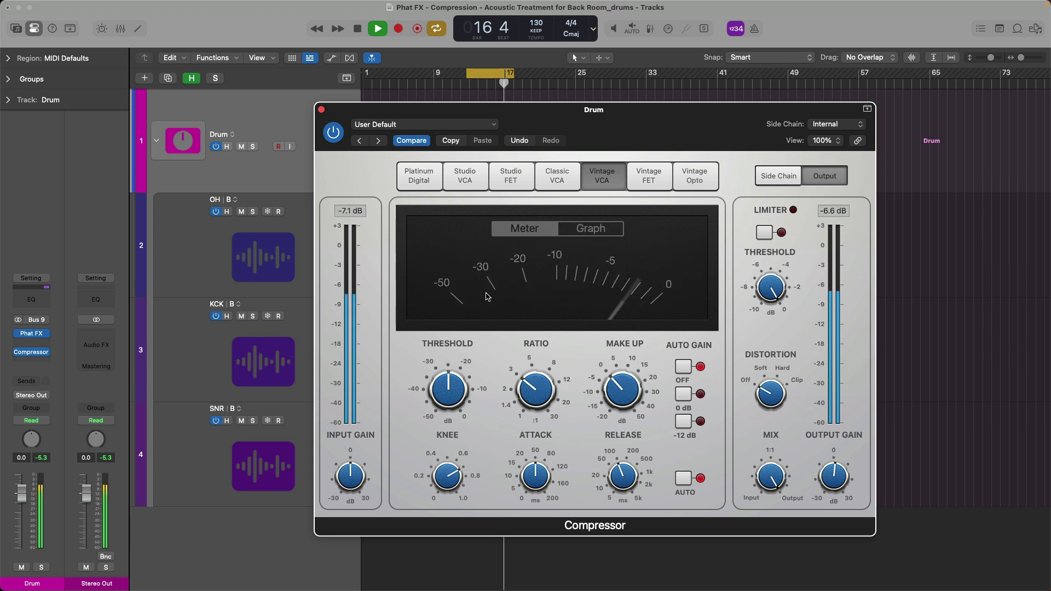
mouse_move(448, 399)
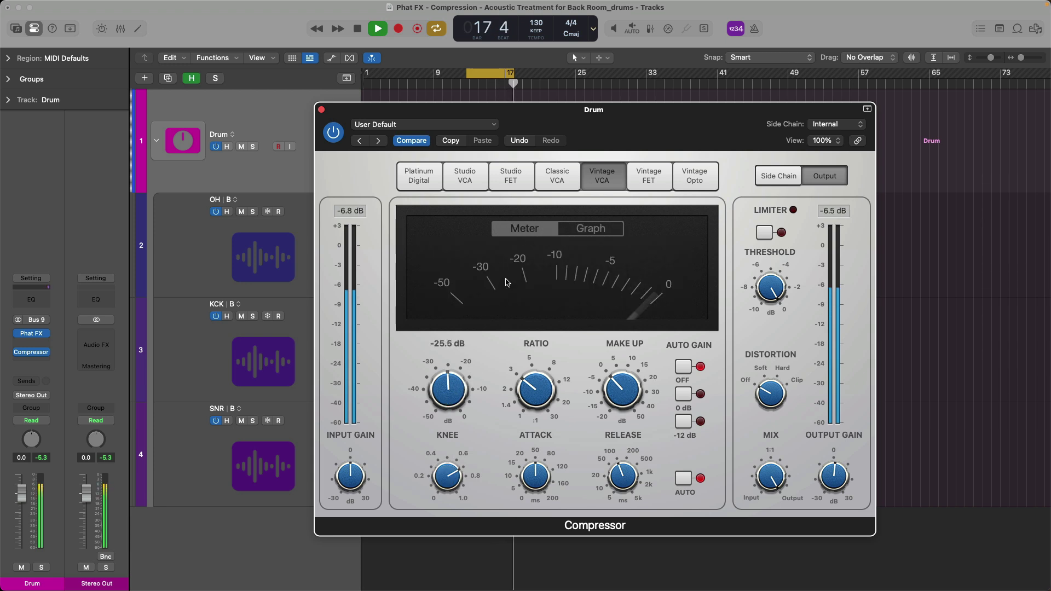
click(558, 230)
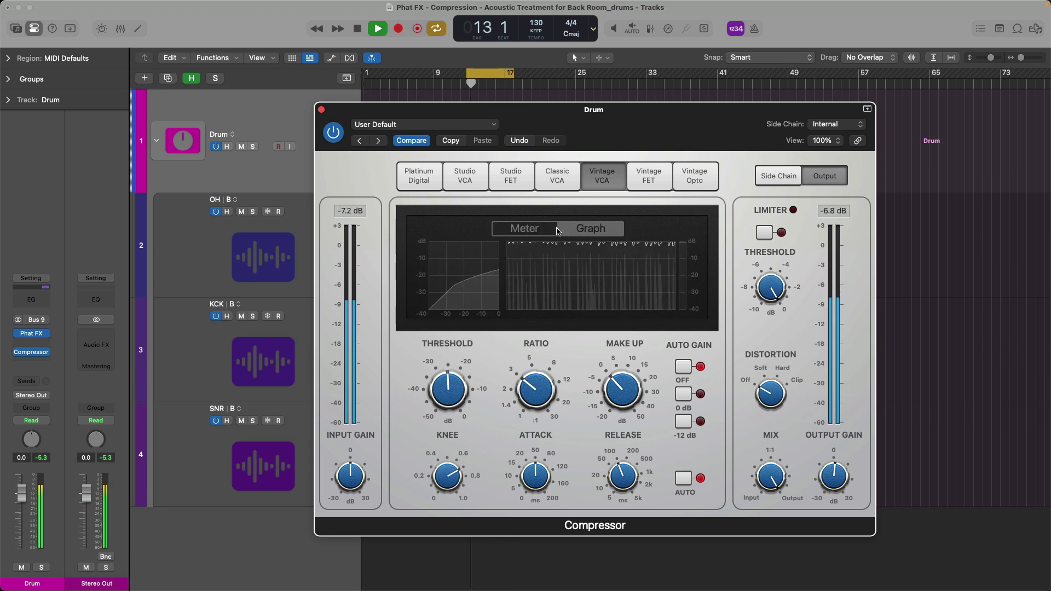
click(337, 138)
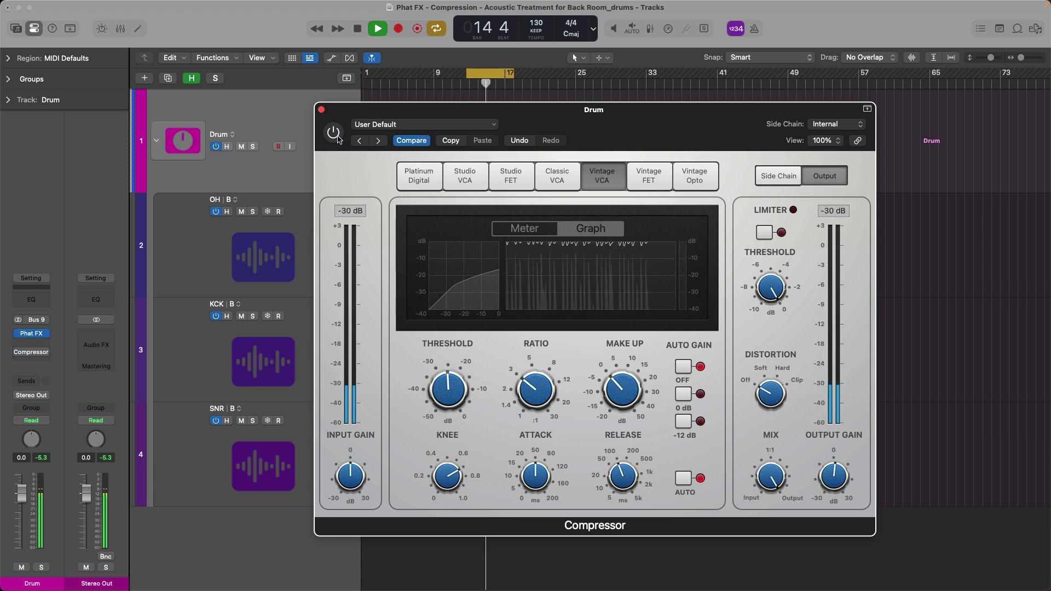
click(338, 138)
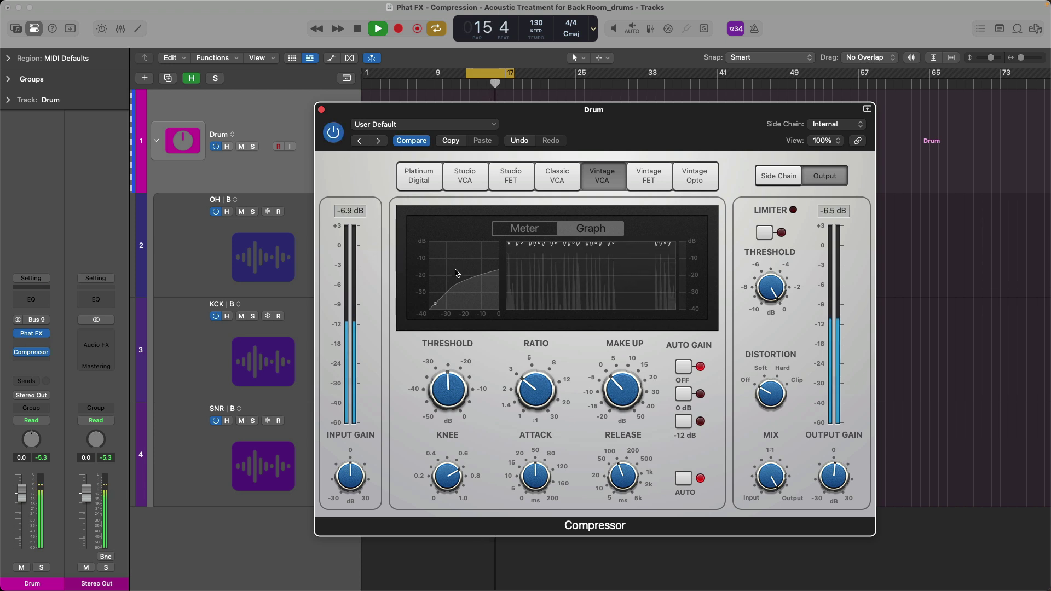
key(space)
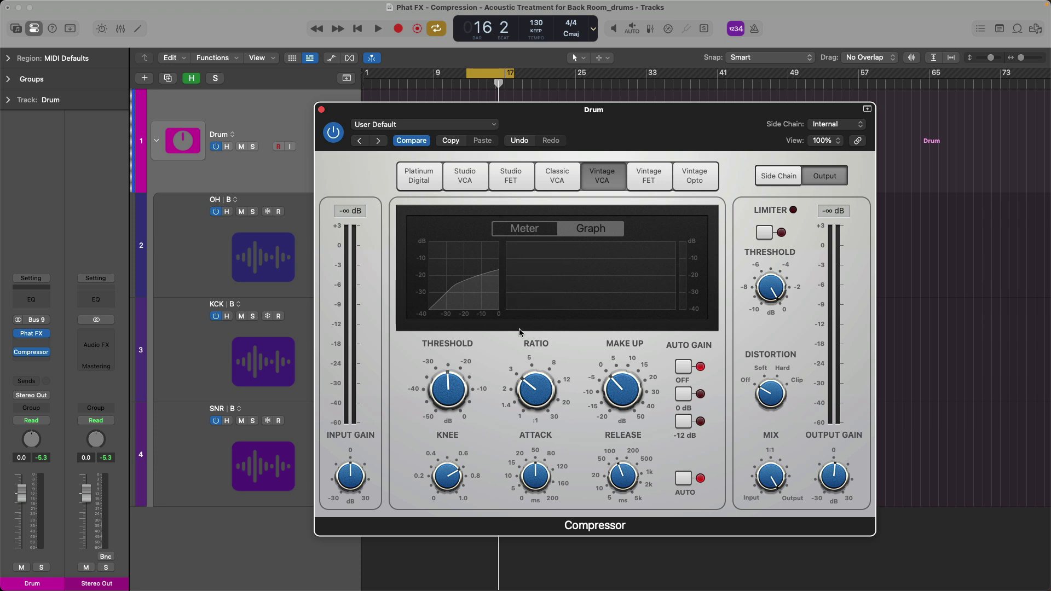
- Reset the Compressor ratio to 1:1 and its threshold to 0 dB
drag(530, 394, 547, 346)
mouse_move(538, 429)
mouse_move(457, 374)
mouse_move(544, 456)
drag(536, 389, 536, 432)
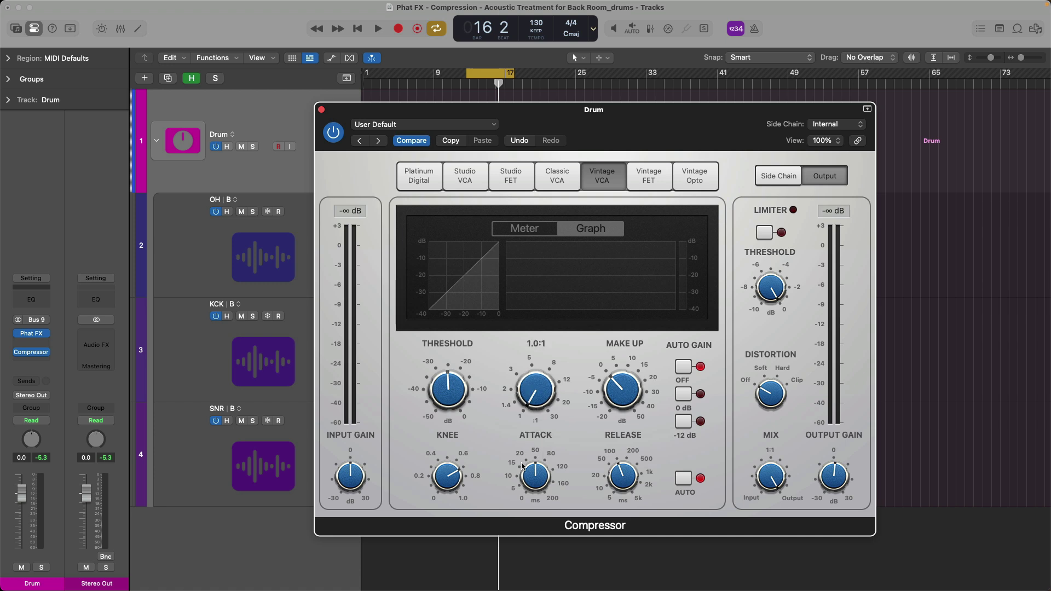
drag(448, 390, 440, 289)
- Open Phat FX on the Drum track, arrange it beside the Compressor, and test its Filter module
click(36, 337)
drag(590, 124, 360, 103)
drag(674, 132, 823, 138)
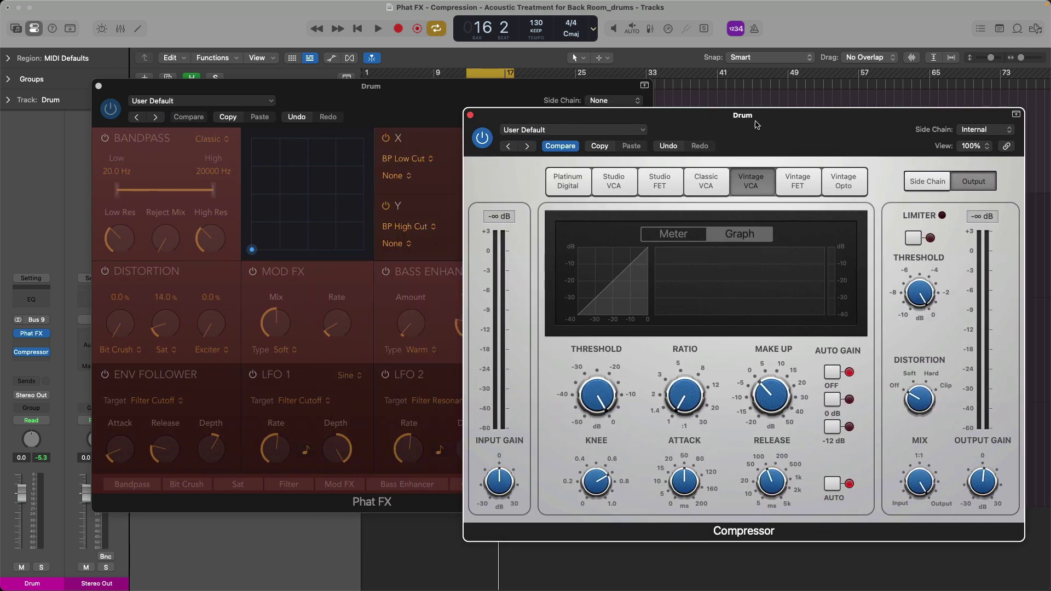
click(535, 100)
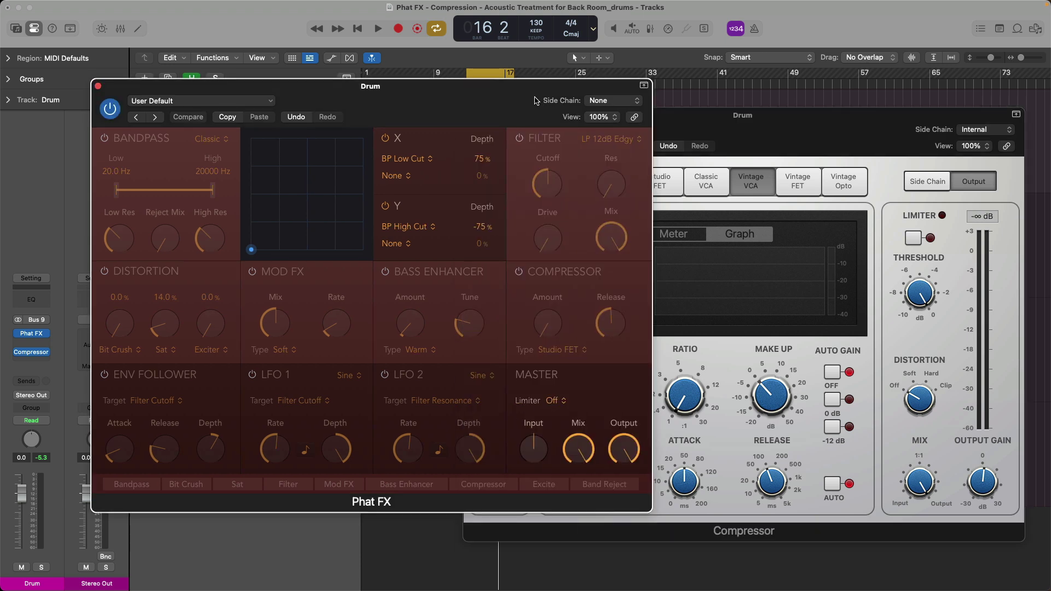
click(758, 131)
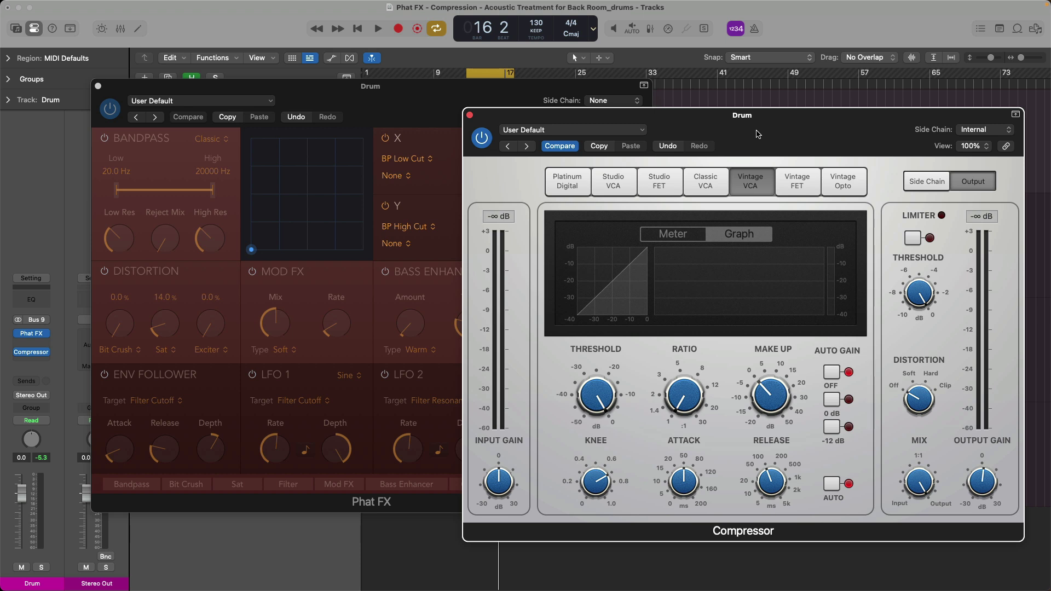
click(595, 90)
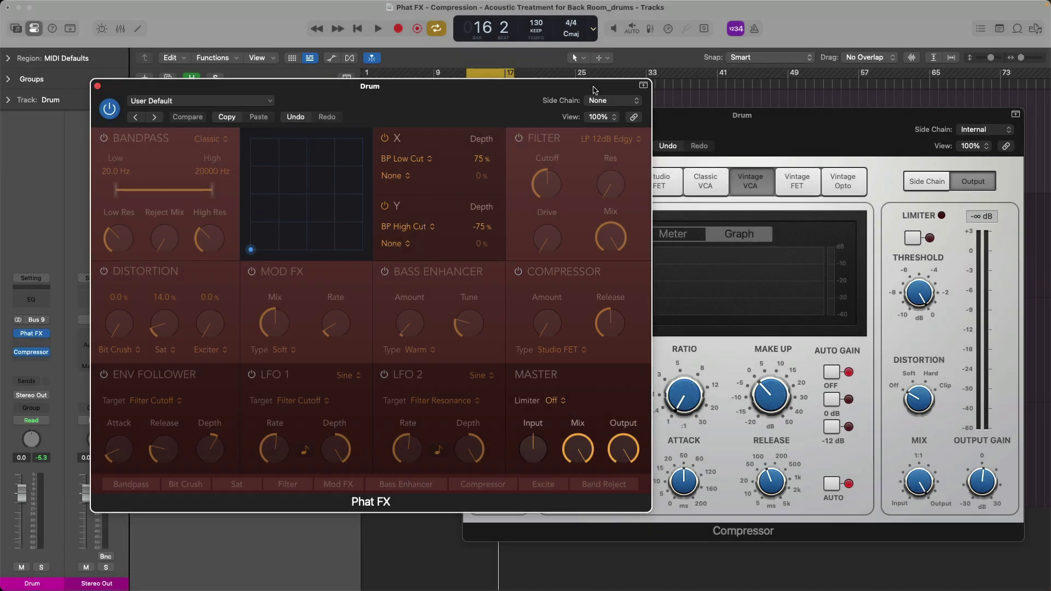
click(519, 139)
click(519, 139)
- Save Phat FX's setting as the default, replacing the old one, and power on its Compressor module
click(265, 103)
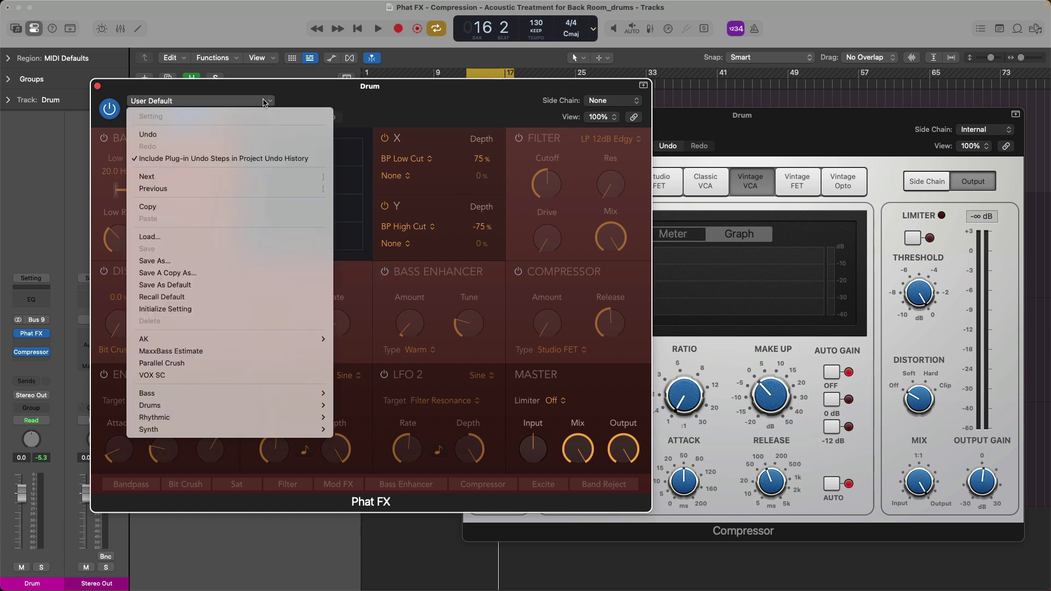
click(250, 285)
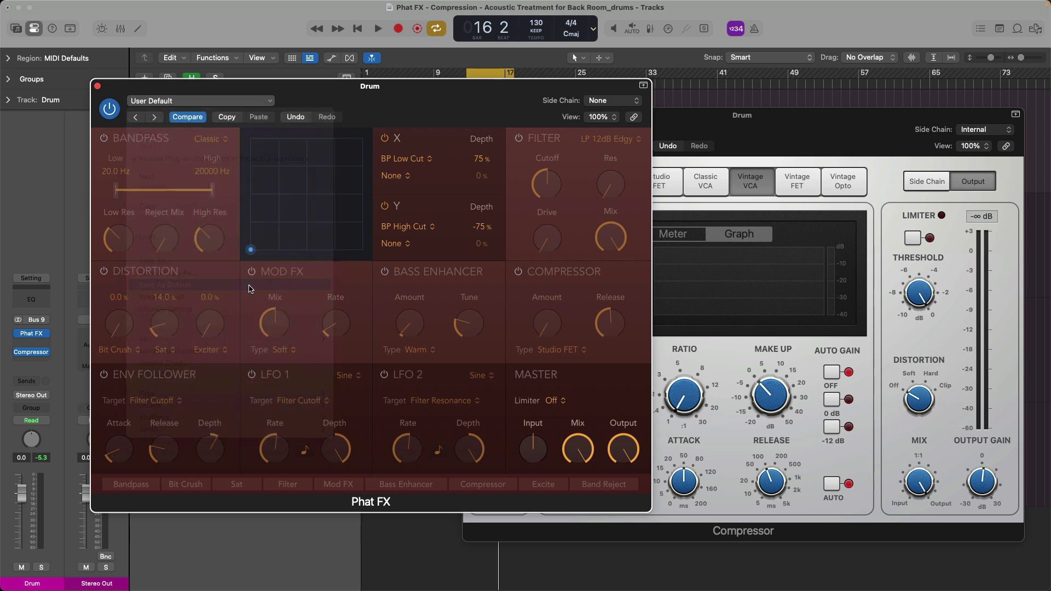
click(537, 223)
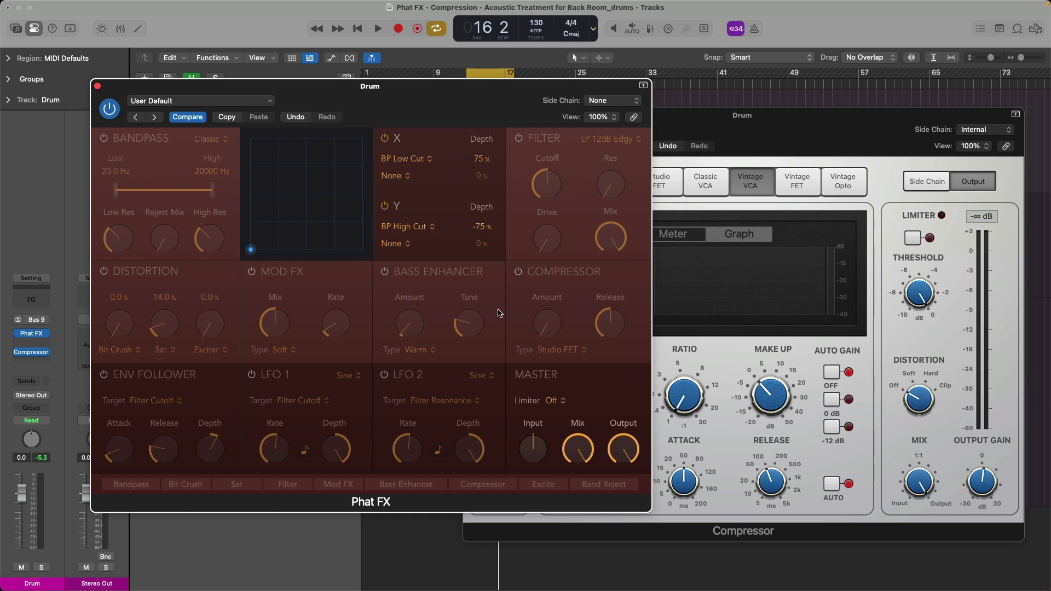
click(518, 274)
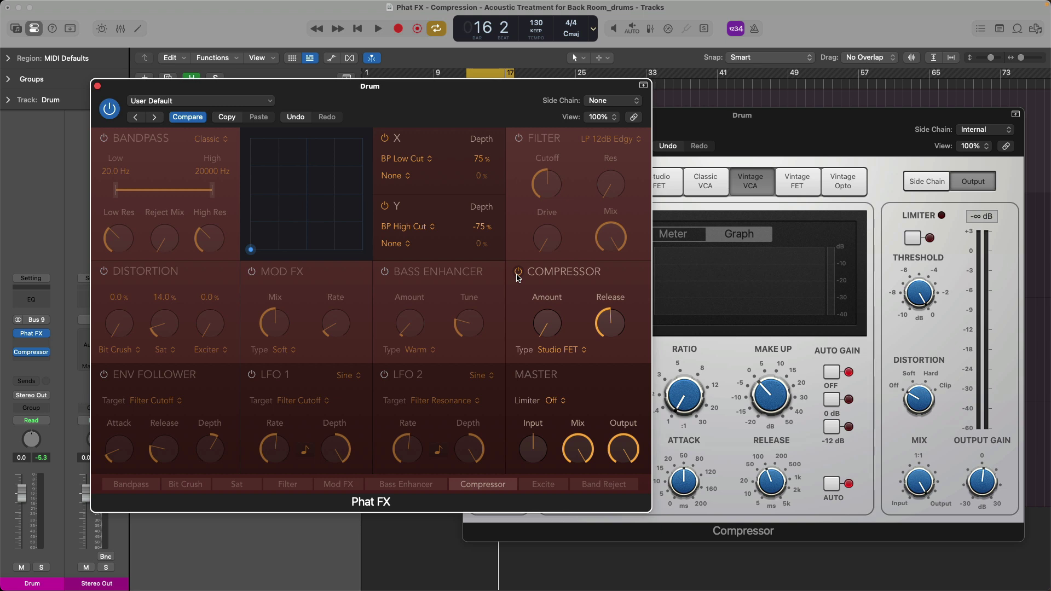
- Keep the Phat FX Compressor type on Studio FET, raise Amount toward -7 dB, and lower Master Output
drag(520, 104, 387, 97)
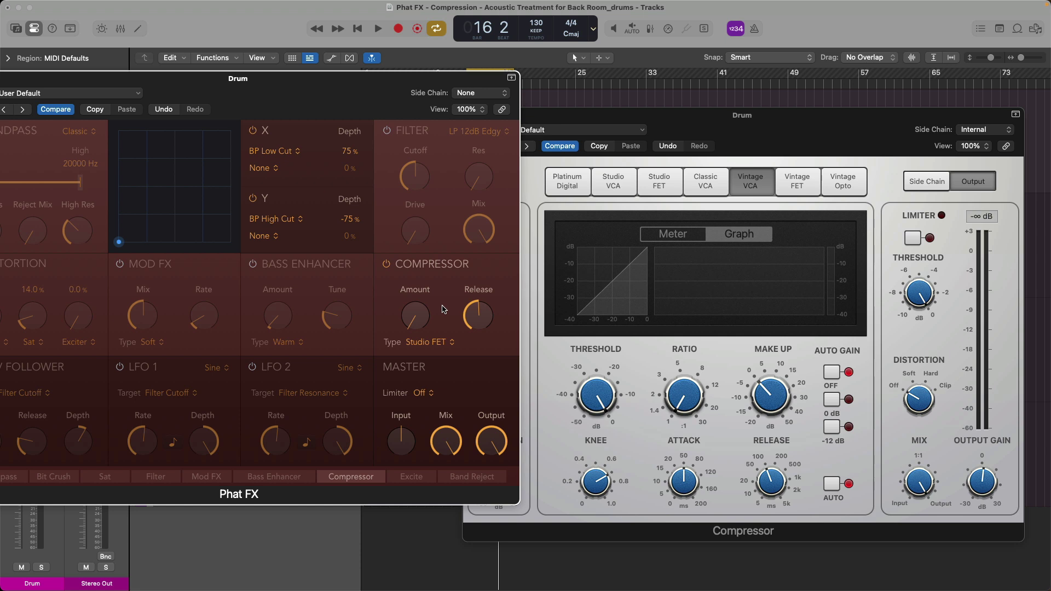
click(448, 345)
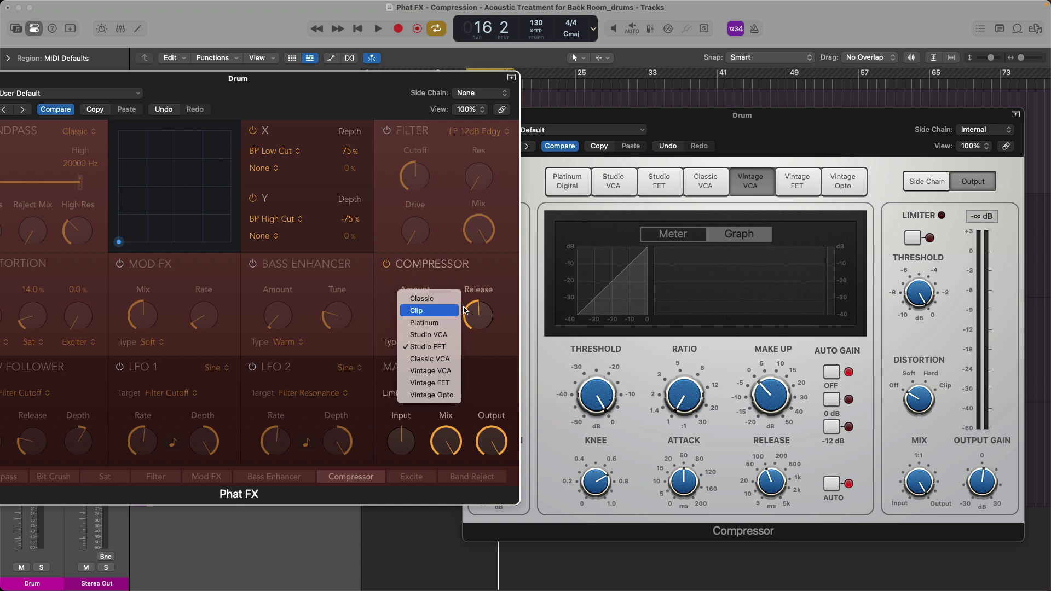
click(480, 279)
drag(416, 321, 417, 237)
mouse_move(408, 293)
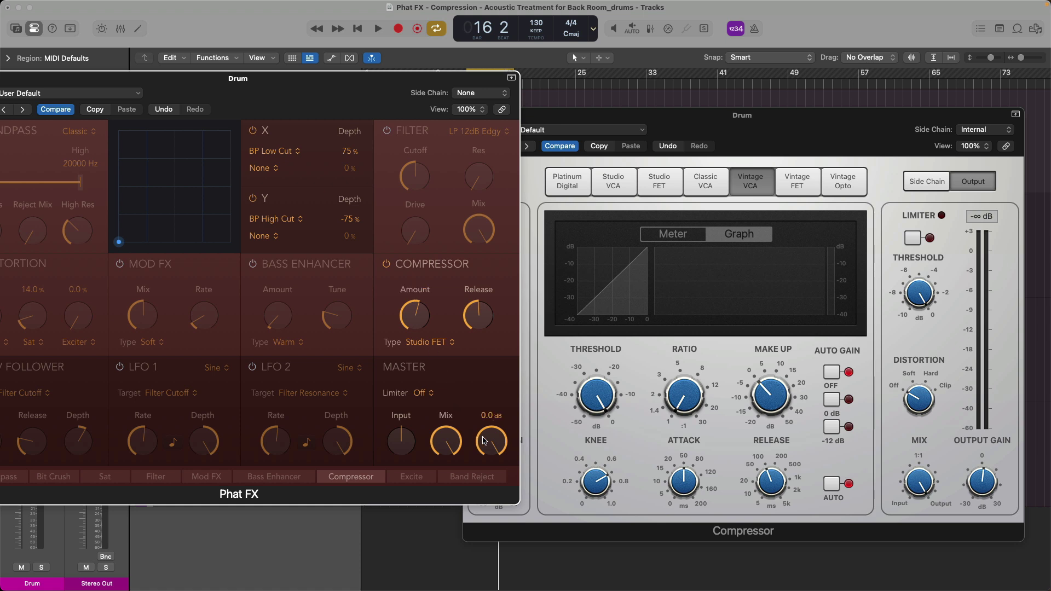
drag(485, 441, 485, 505)
- Raise the Phat FX output, ease Compressor Amount to -3 dB, and rearrange both plugin windows
drag(495, 459, 482, 378)
drag(416, 316, 401, 419)
drag(367, 83, 468, 82)
drag(783, 155, 856, 146)
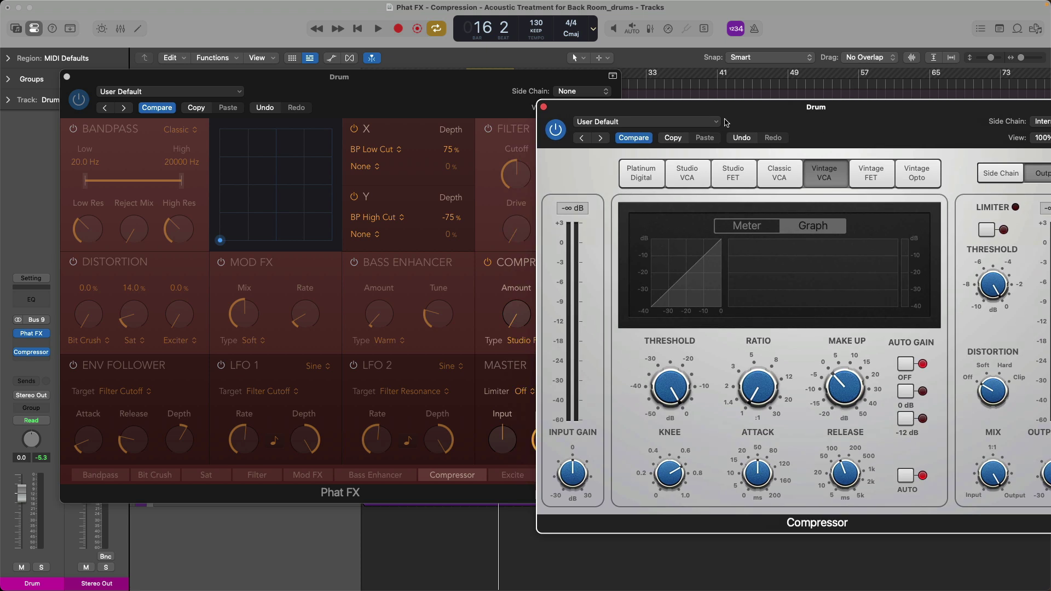
click(479, 222)
- A/B the Phat FX Compressor module while playing, then set master output to -5.3 dB and replay
click(487, 261)
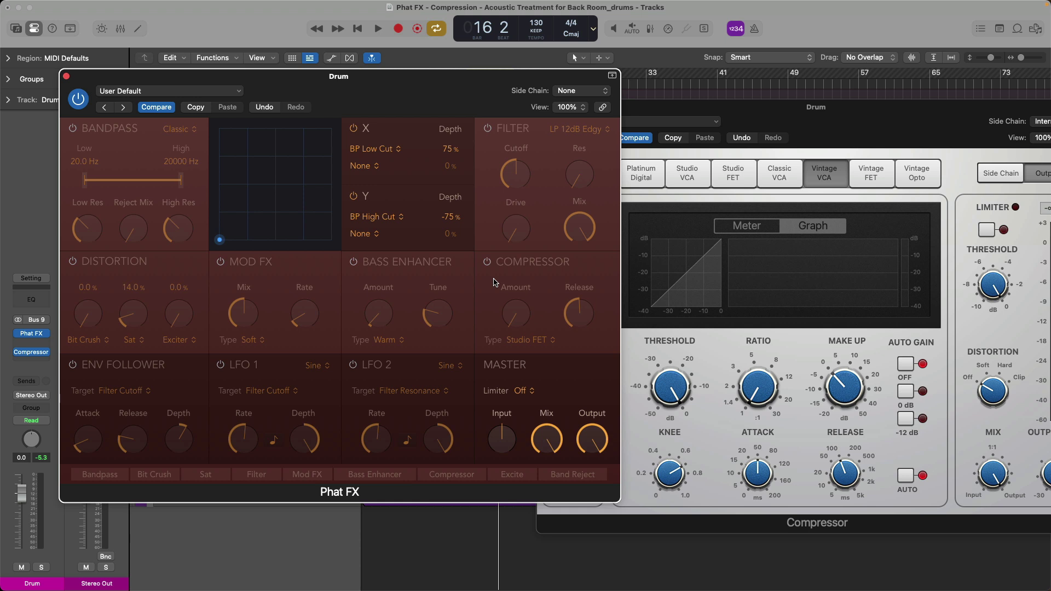
key(space)
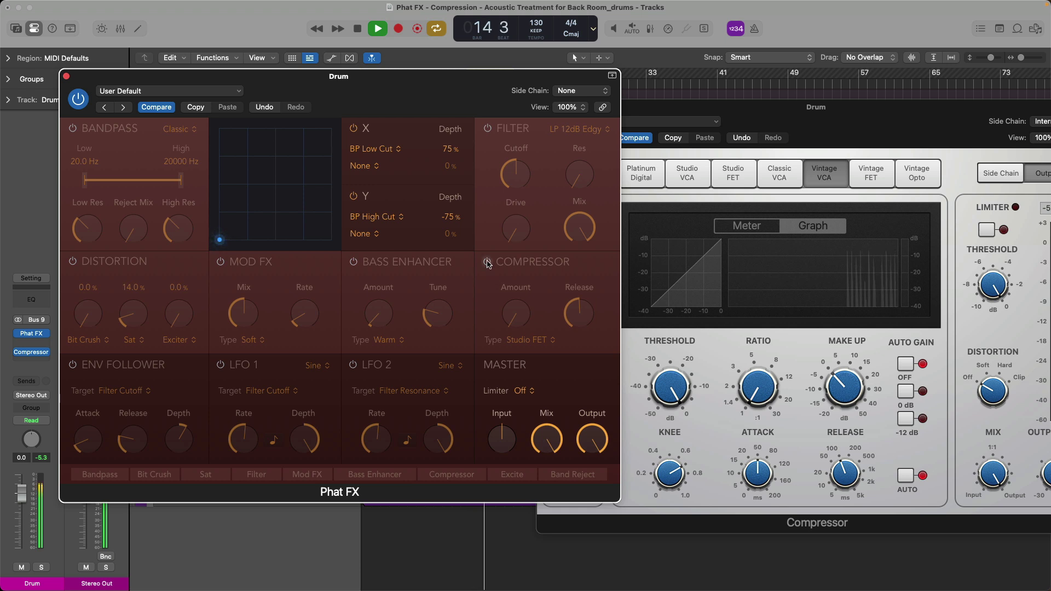
click(488, 263)
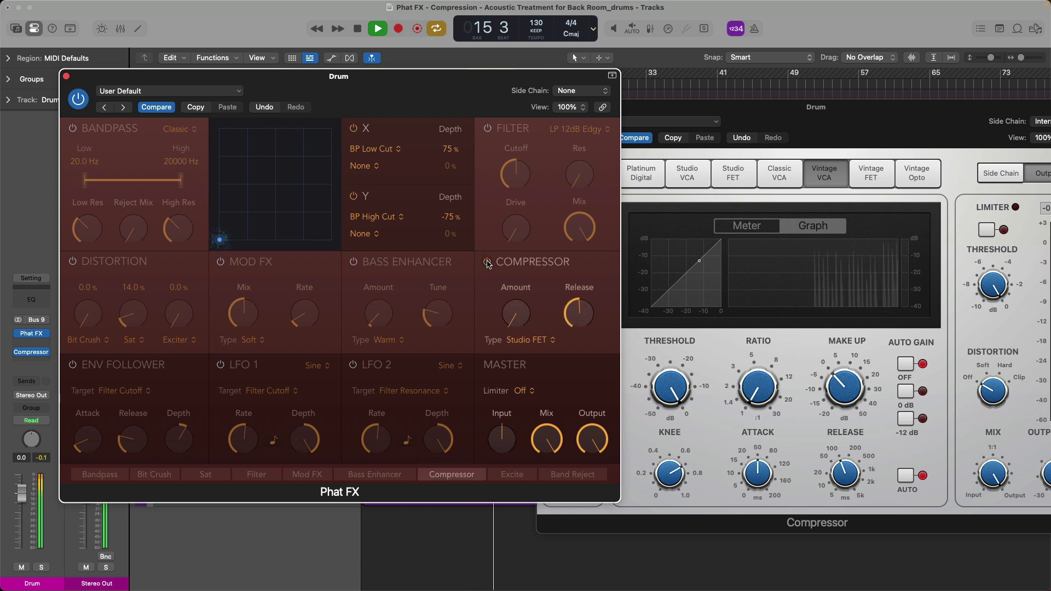
key(space)
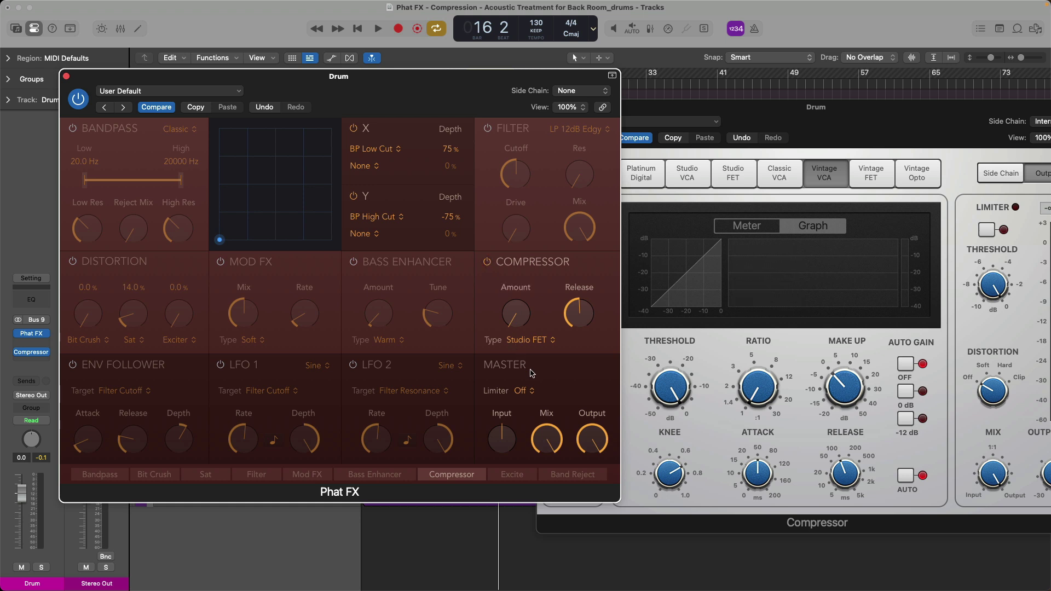
drag(586, 438, 585, 485)
mouse_move(587, 448)
key(space)
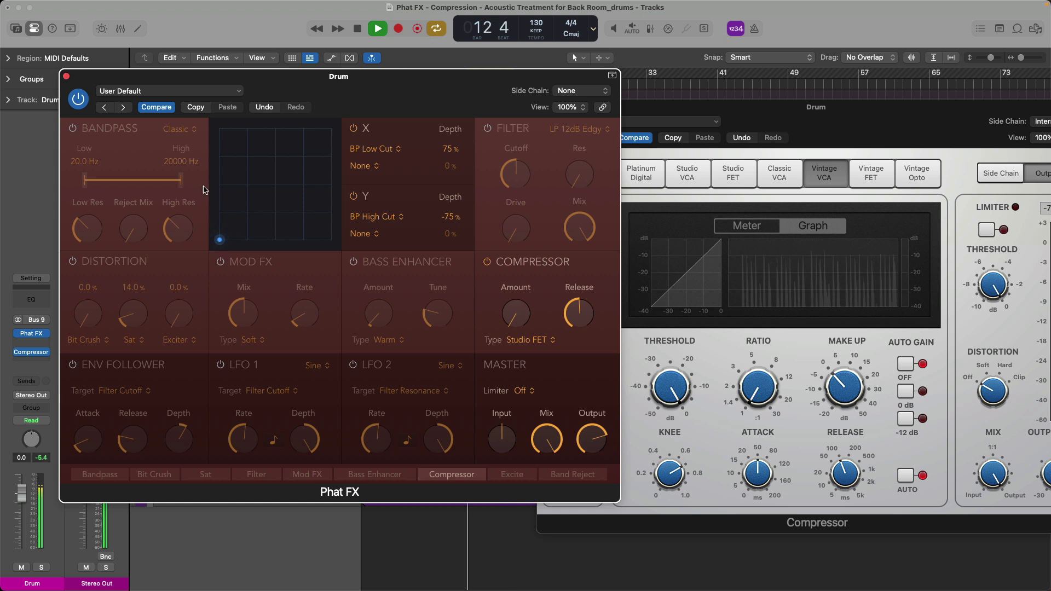
- Compare Phat FX bypassed, then set its Amount to -8 dB and Compressor threshold to -22.5 dB
click(84, 104)
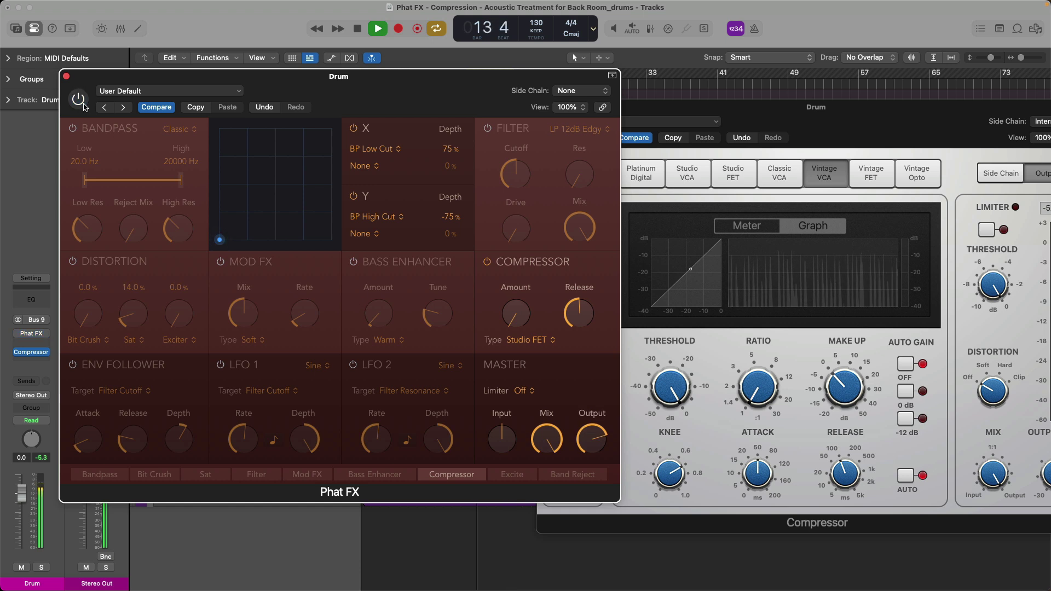
click(83, 103)
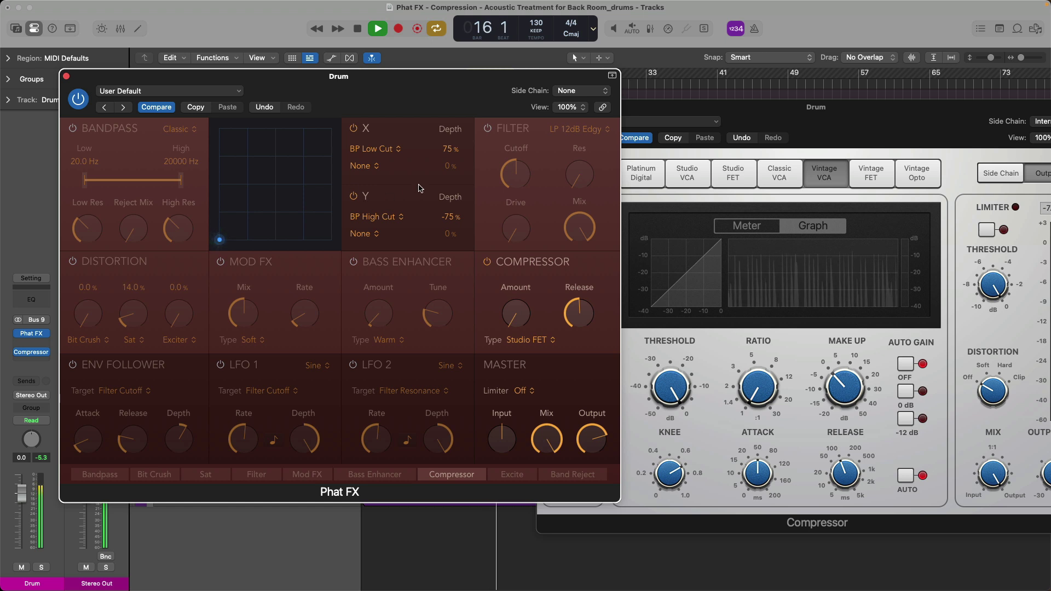
key(space)
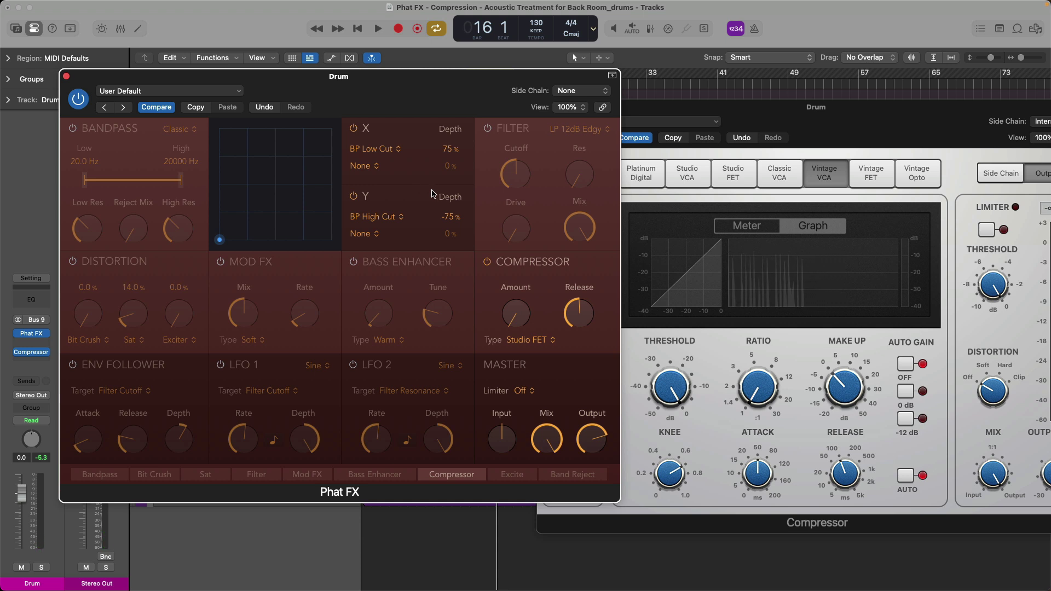
mouse_move(502, 310)
drag(507, 316, 500, 217)
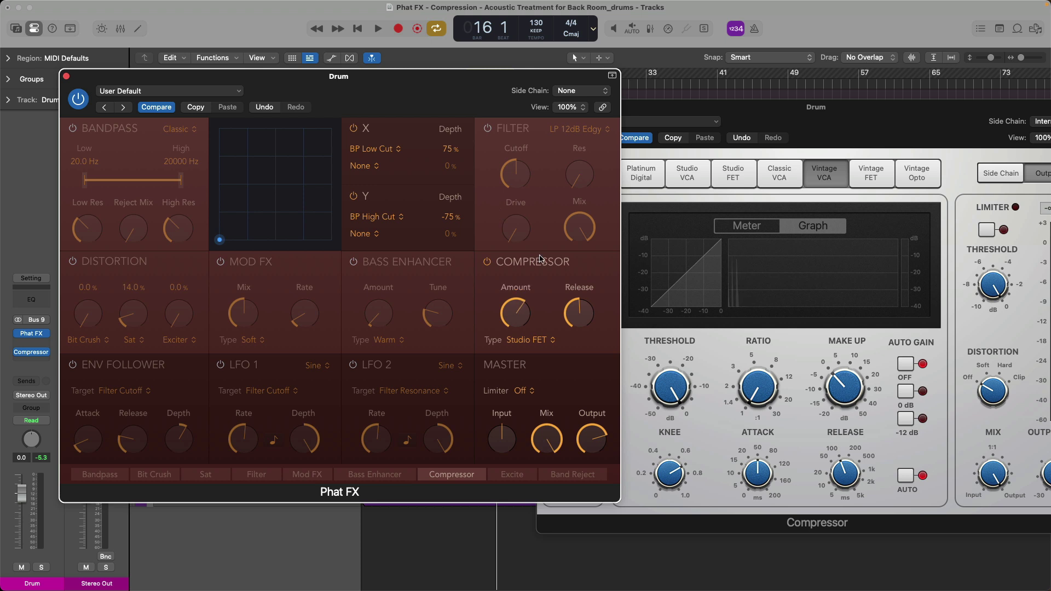
mouse_move(670, 386)
mouse_down()
mouse_move(669, 444)
mouse_move(668, 378)
mouse_up()
- Reset the Phat FX Compressor Amount to 0 dB and start drum playback
click(486, 292)
mouse_move(522, 310)
mouse_move(678, 363)
mouse_move(758, 488)
mouse_move(535, 292)
drag(518, 320, 517, 325)
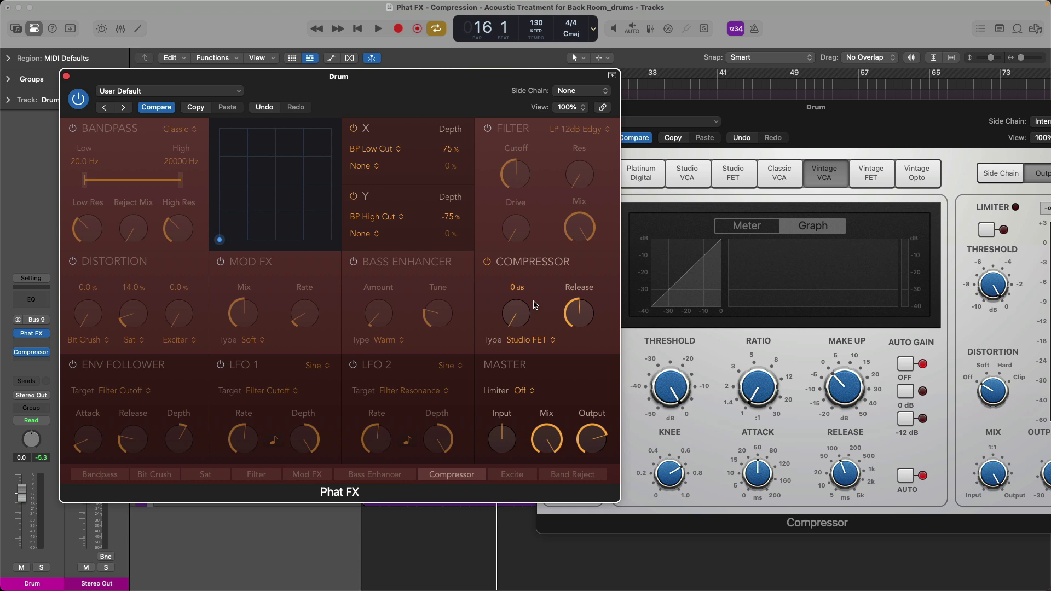
key(space)
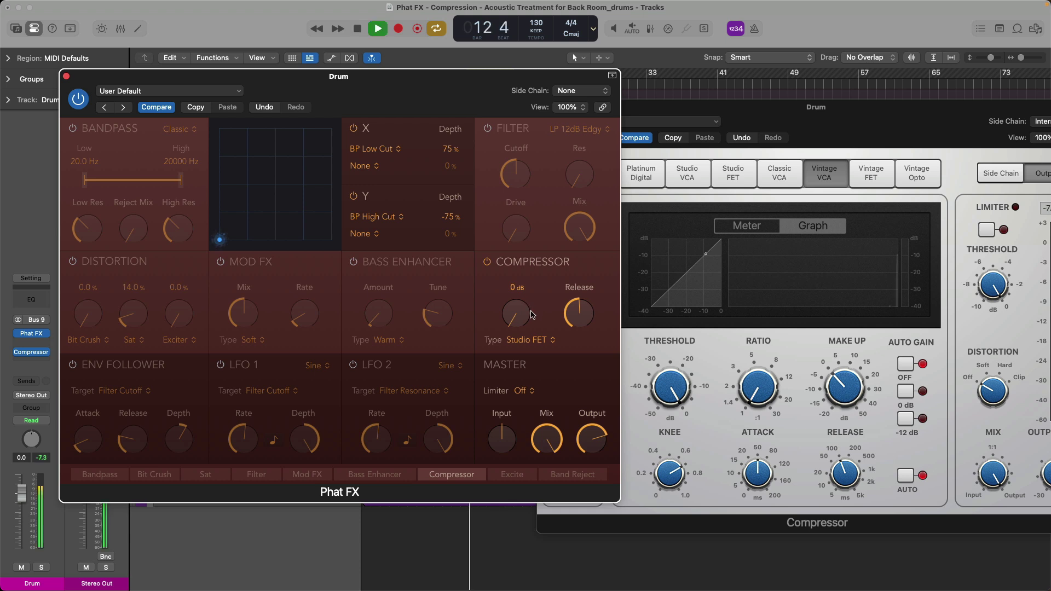
- Dial Amount to -7 dB and Output to -10.8 dB, A/B Phat FX, and stop playback
mouse_move(527, 307)
mouse_down()
mouse_move(524, 253)
mouse_move(524, 316)
mouse_move(522, 295)
mouse_up()
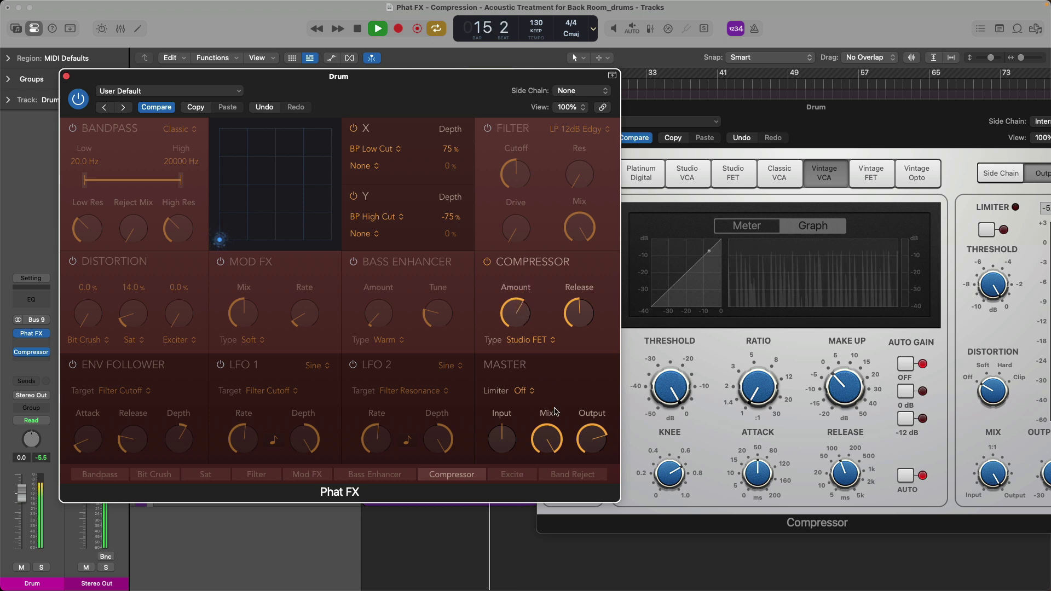
drag(592, 438, 591, 451)
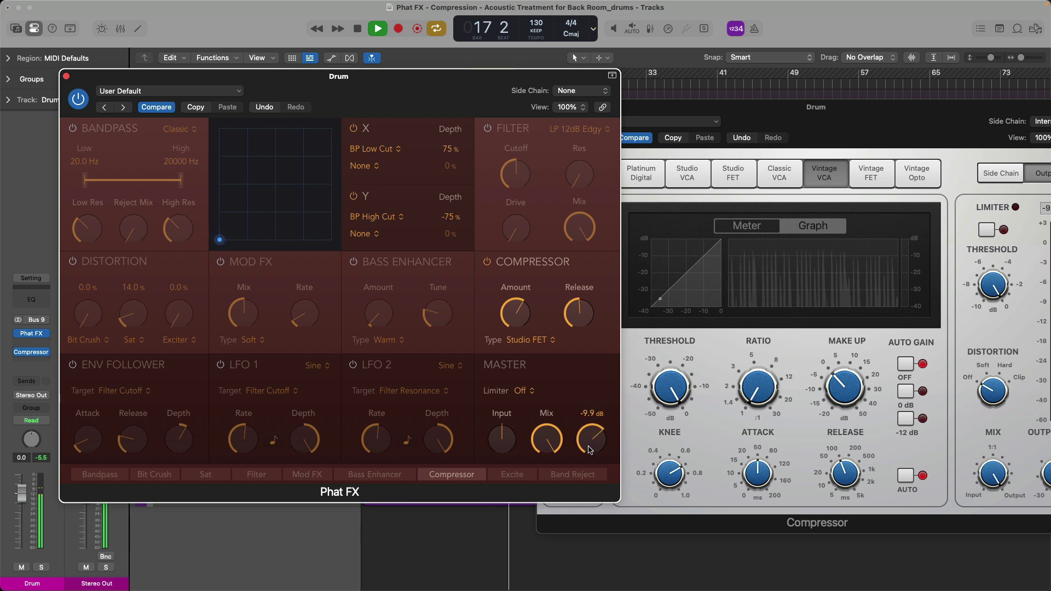
click(78, 99)
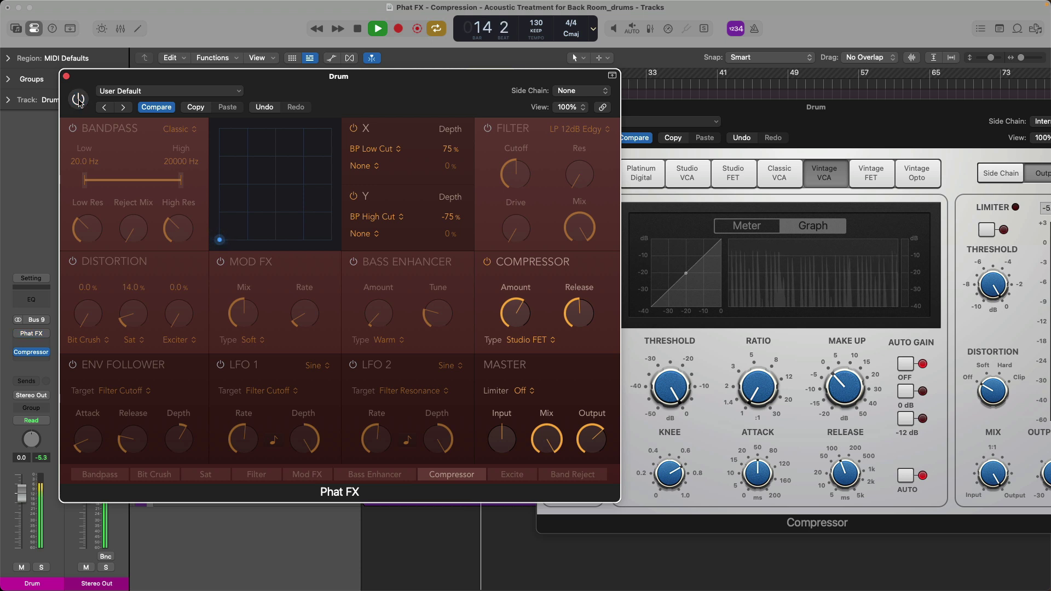
click(78, 99)
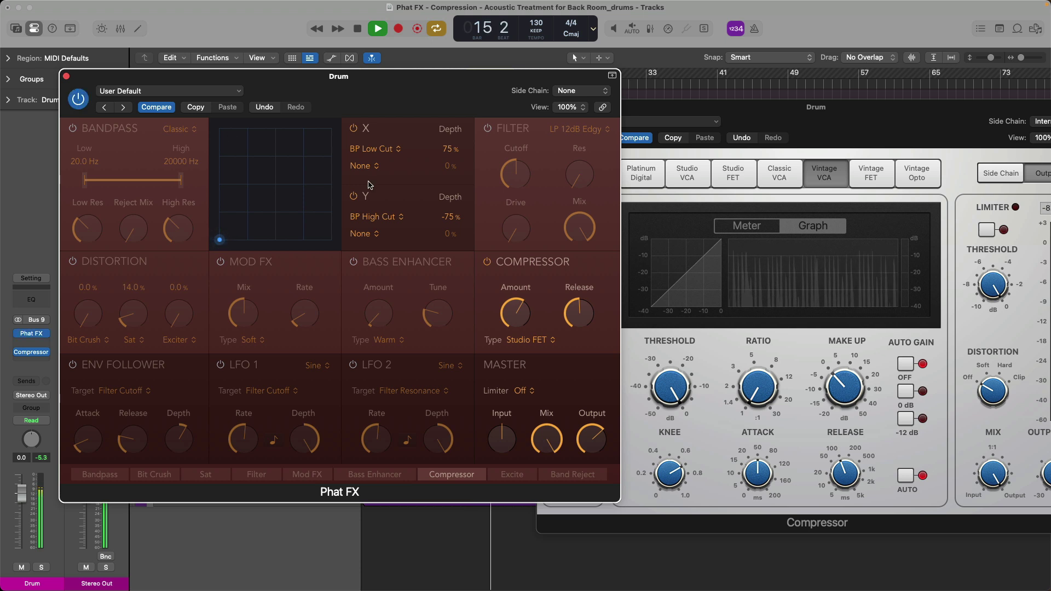
key(space)
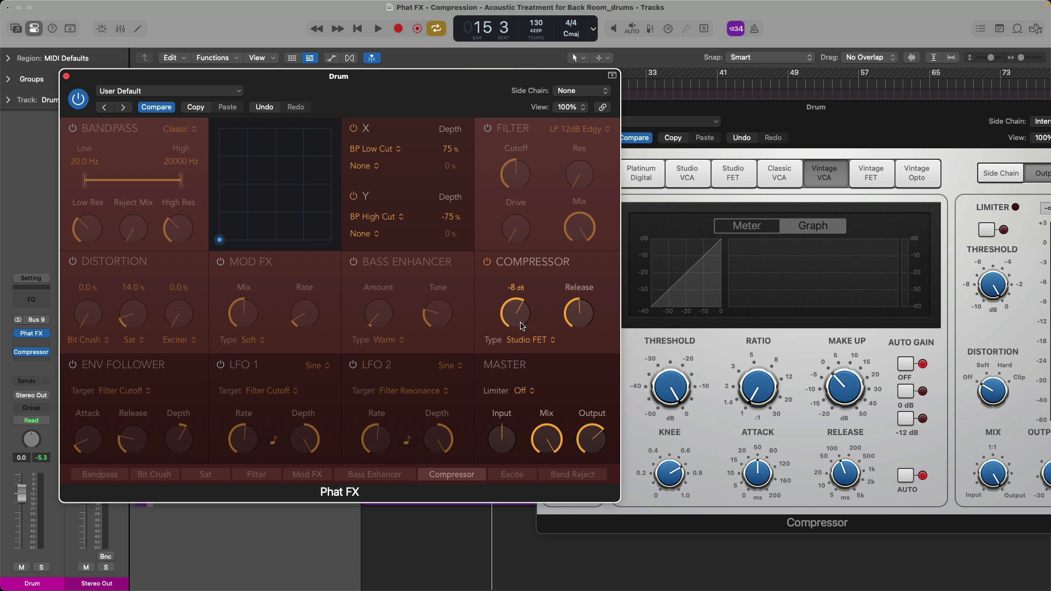
- Switch the Compressor plugin to Studio FET and toggle Phat FX off and back on
click(720, 174)
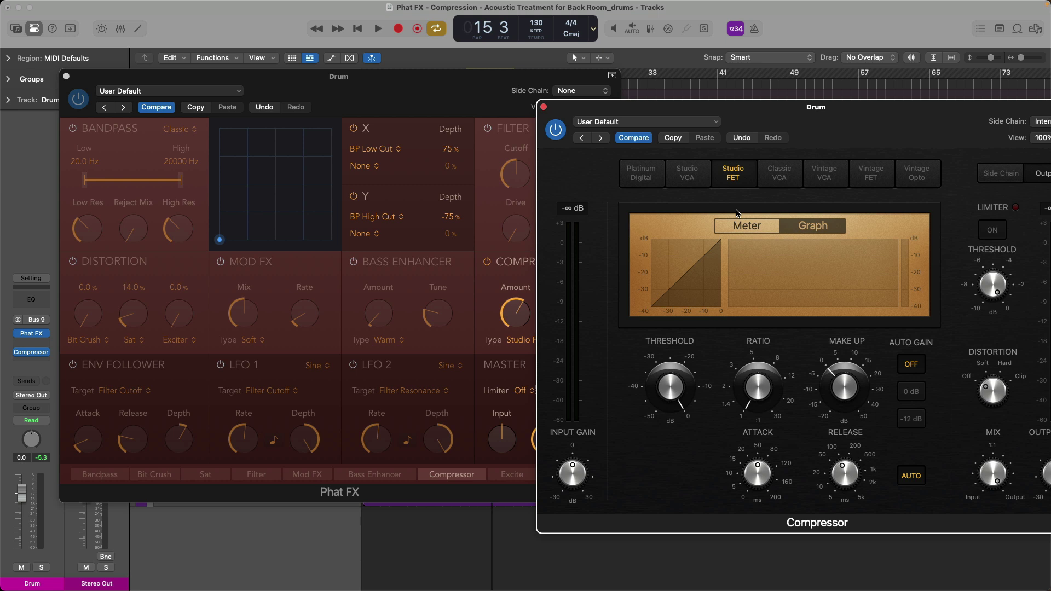
click(483, 105)
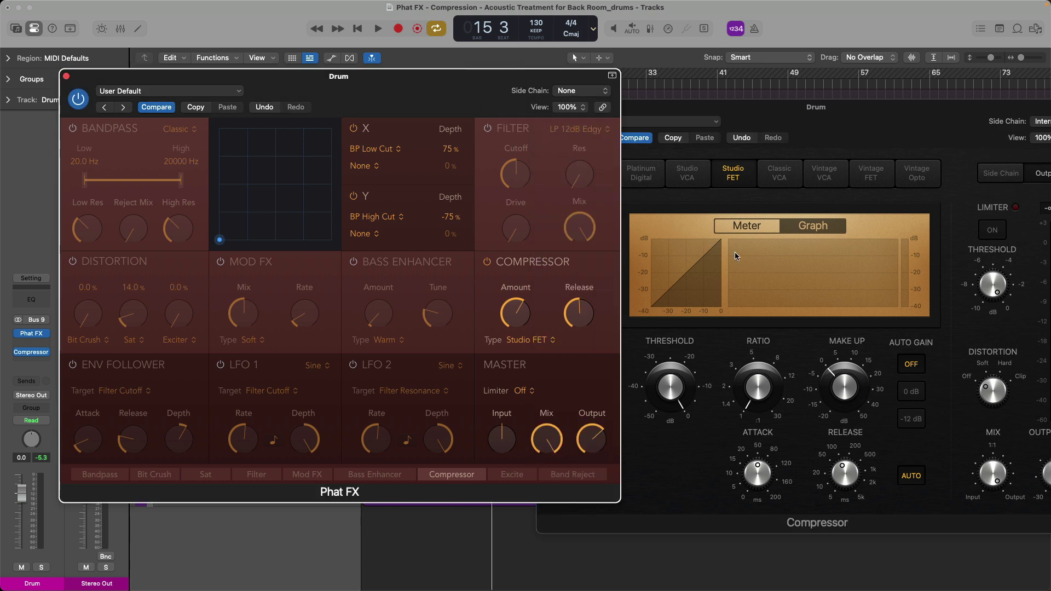
click(79, 102)
click(78, 100)
- Play the drums, compare with Phat FX bypassed and re-enabled, then stop
key(space)
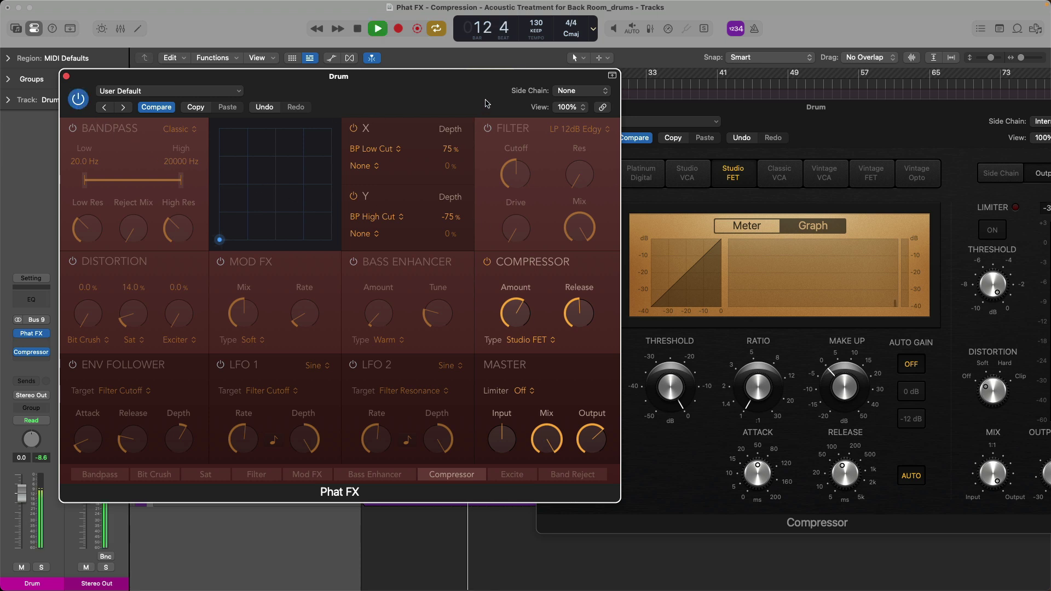
click(78, 100)
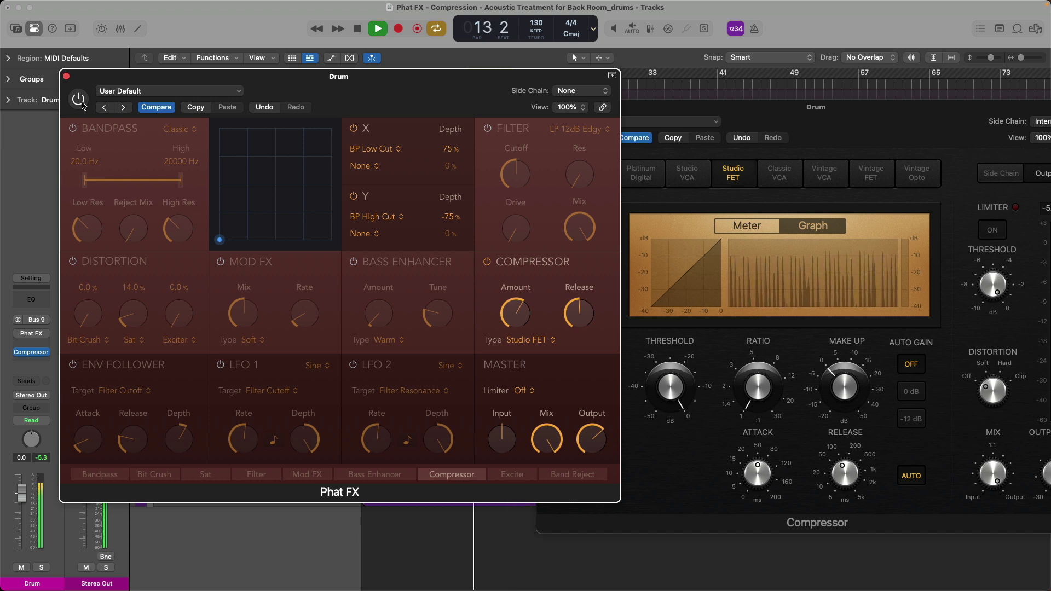
click(80, 101)
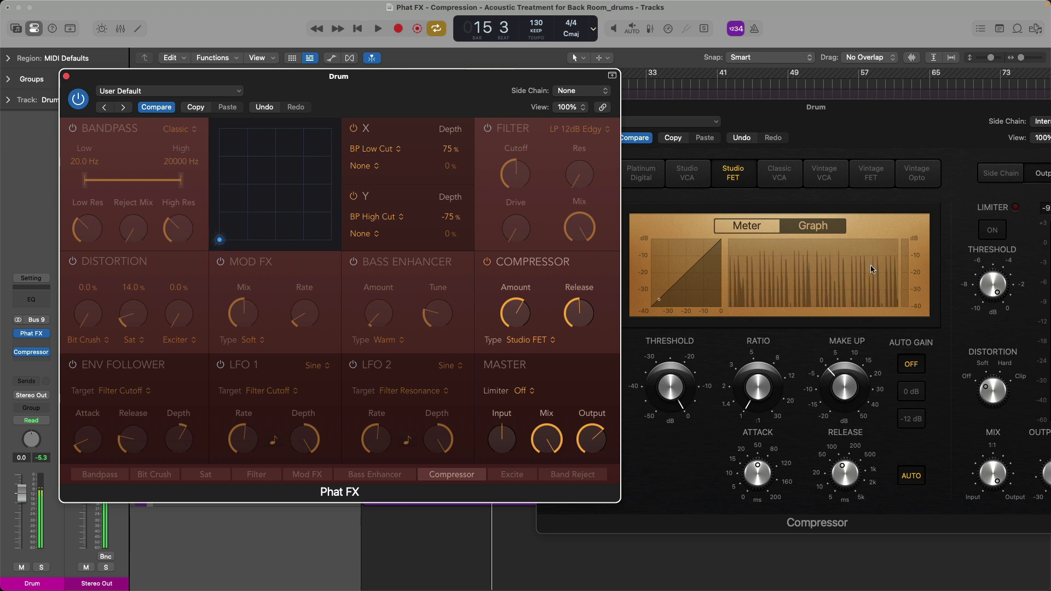
key(space)
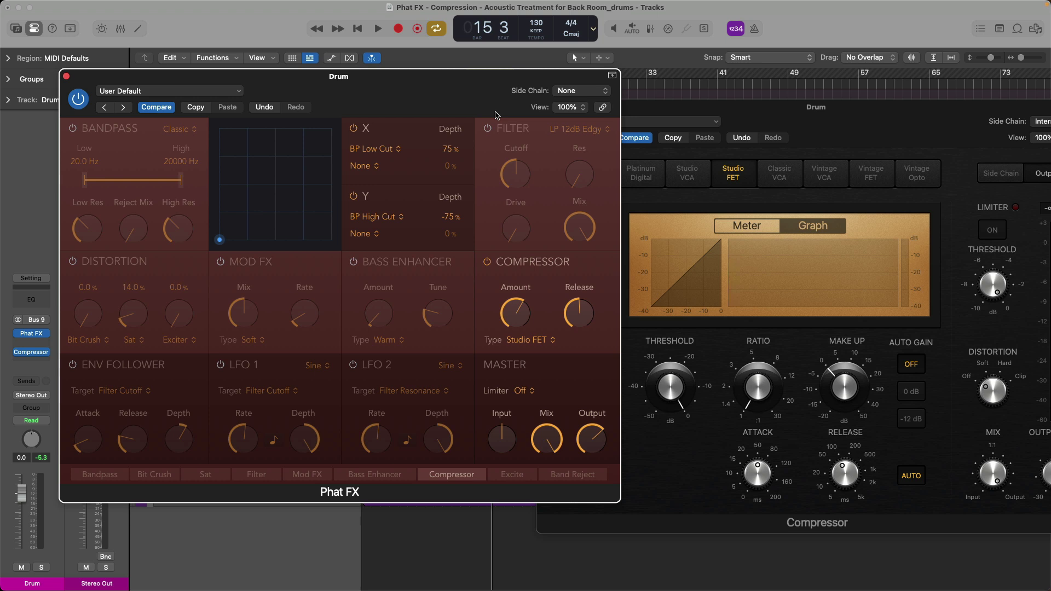
- Audition the Phat FX Compressor with the Classic type, then with Studio FET
click(544, 339)
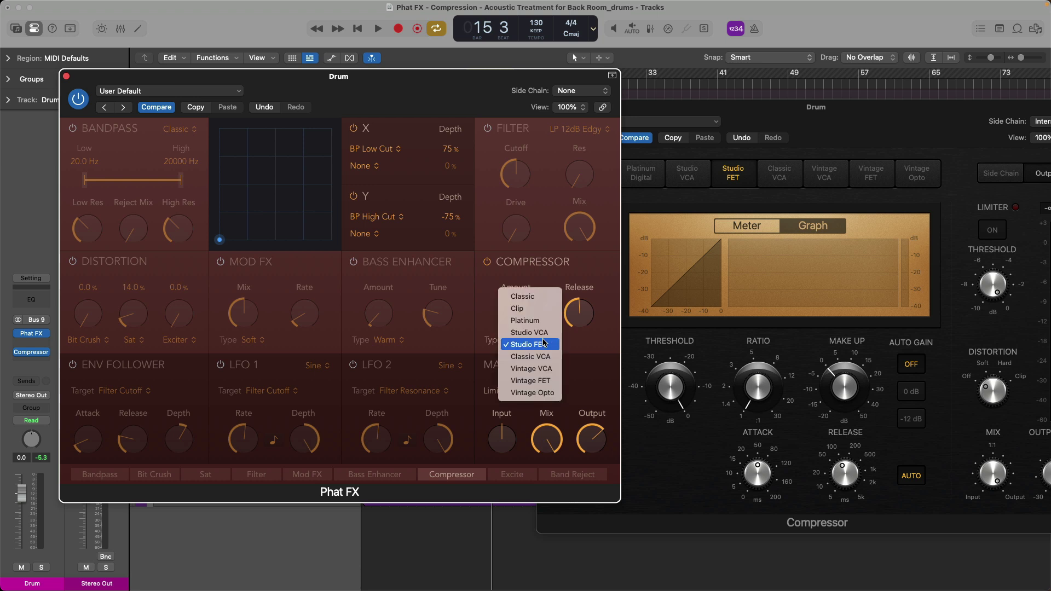
click(549, 299)
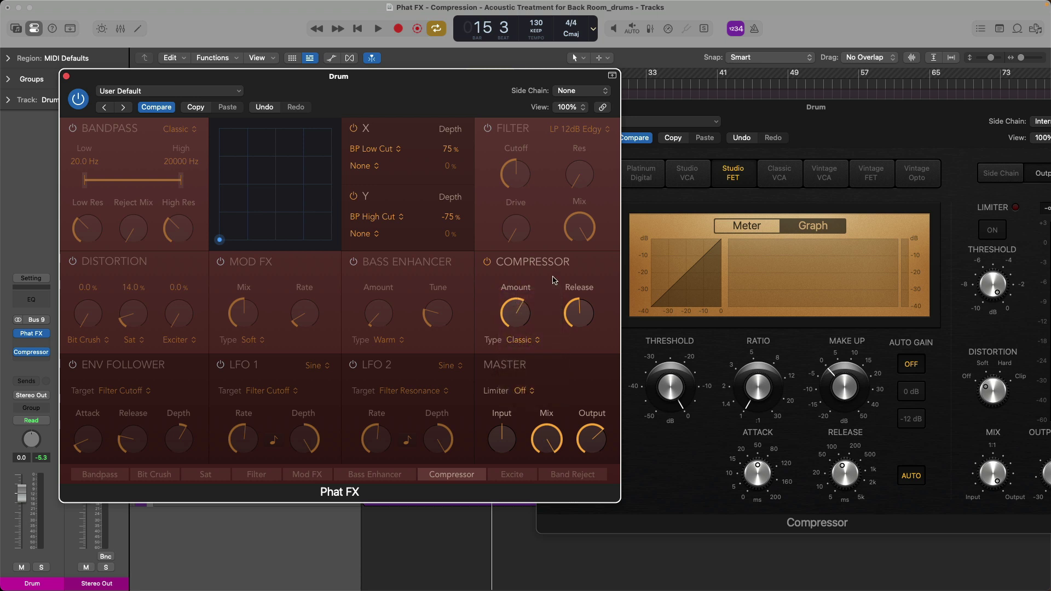
key(space)
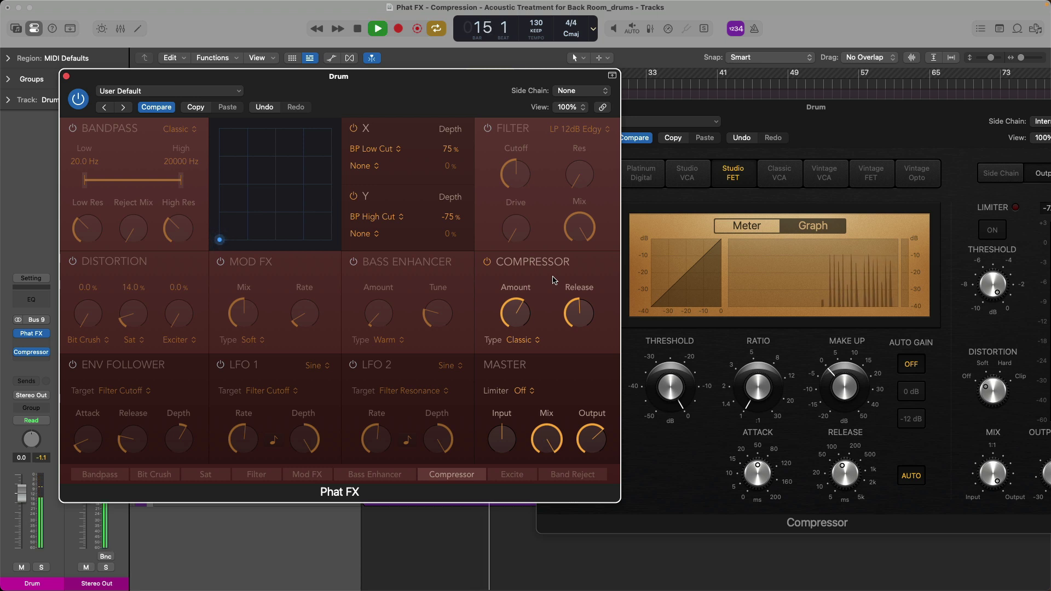
key(space)
click(532, 340)
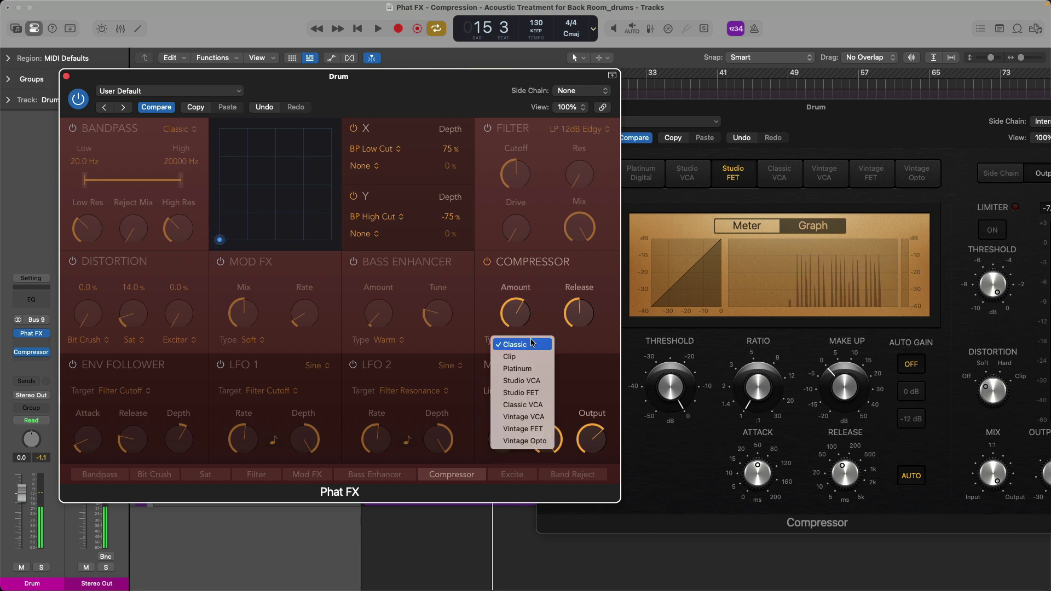
click(532, 393)
key(space)
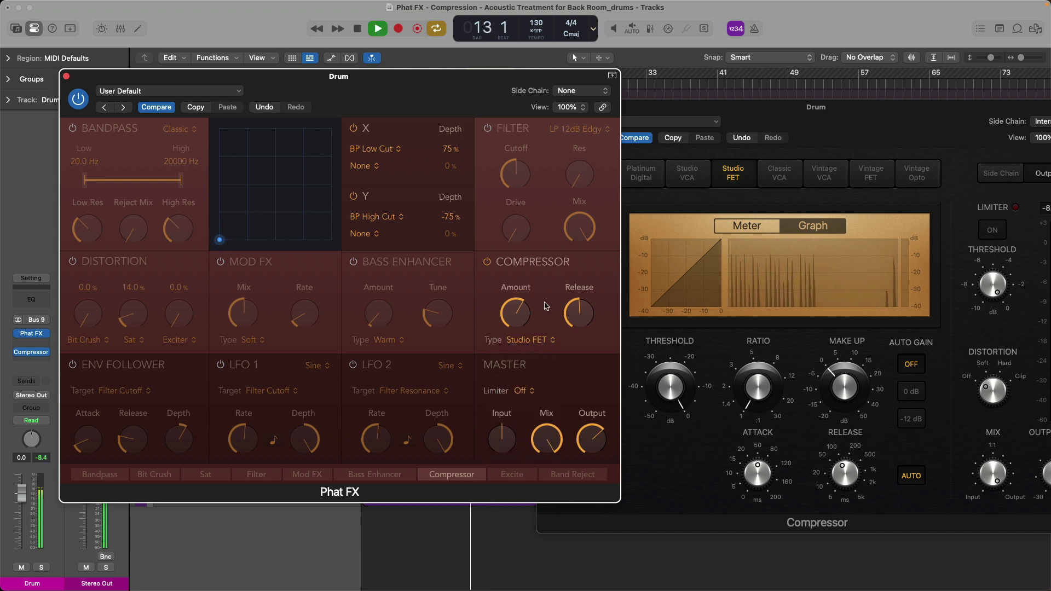
key(space)
- Switch to Classic VCA and push the Amount to about -19 dB while the drums play
click(533, 340)
click(536, 357)
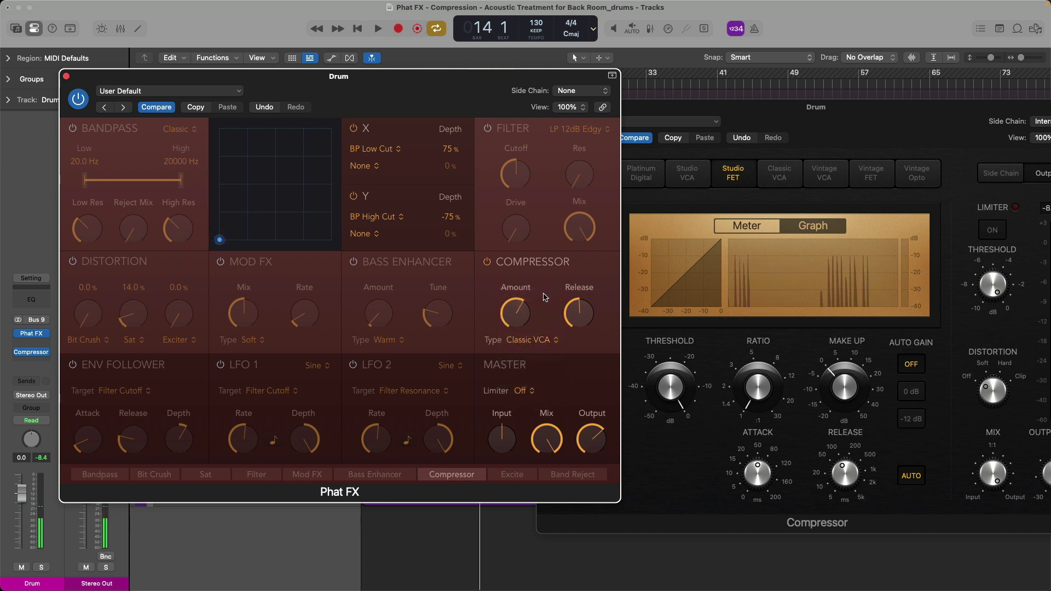
key(space)
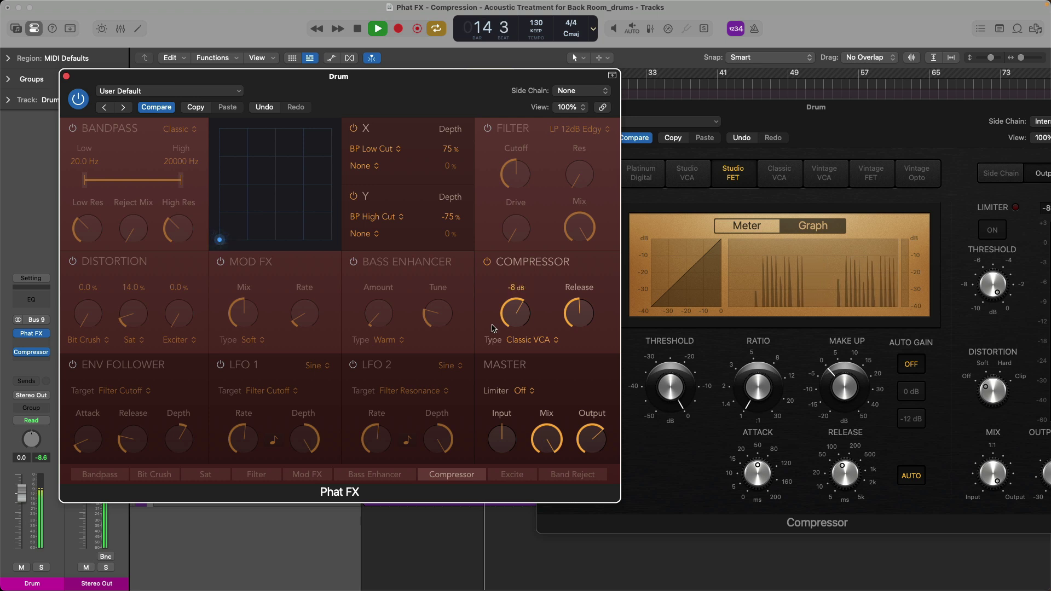
drag(517, 296, 509, 274)
key(space)
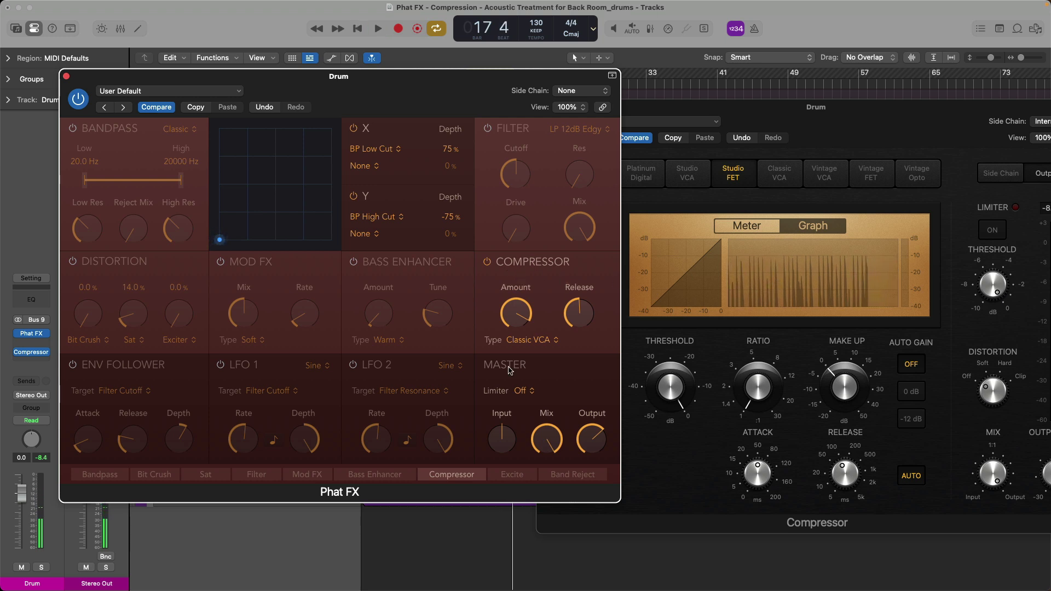
- Try the Classic type once more during a short playback pass
click(532, 343)
click(523, 281)
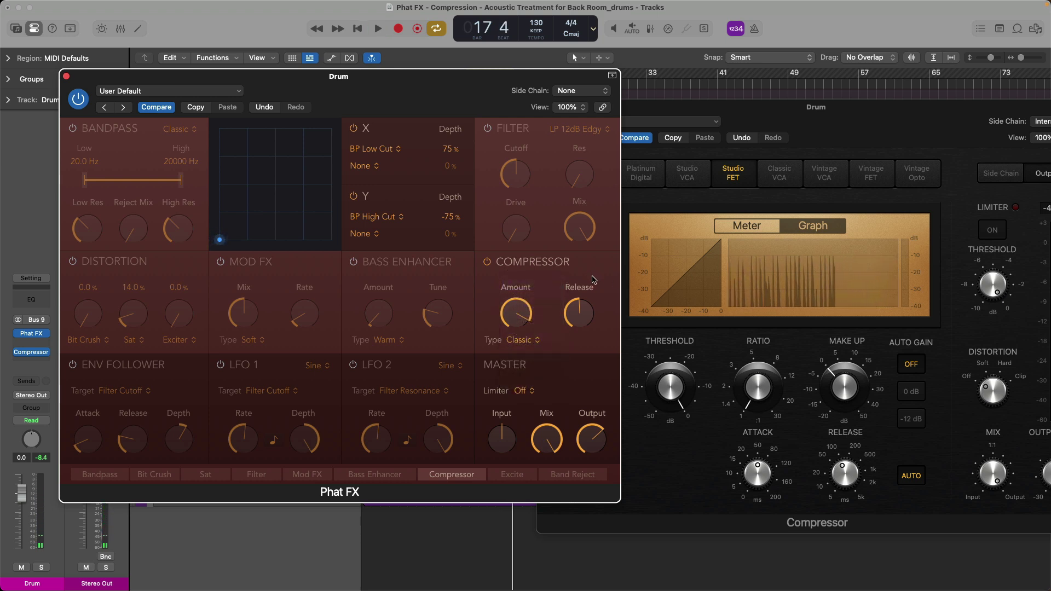
key(space)
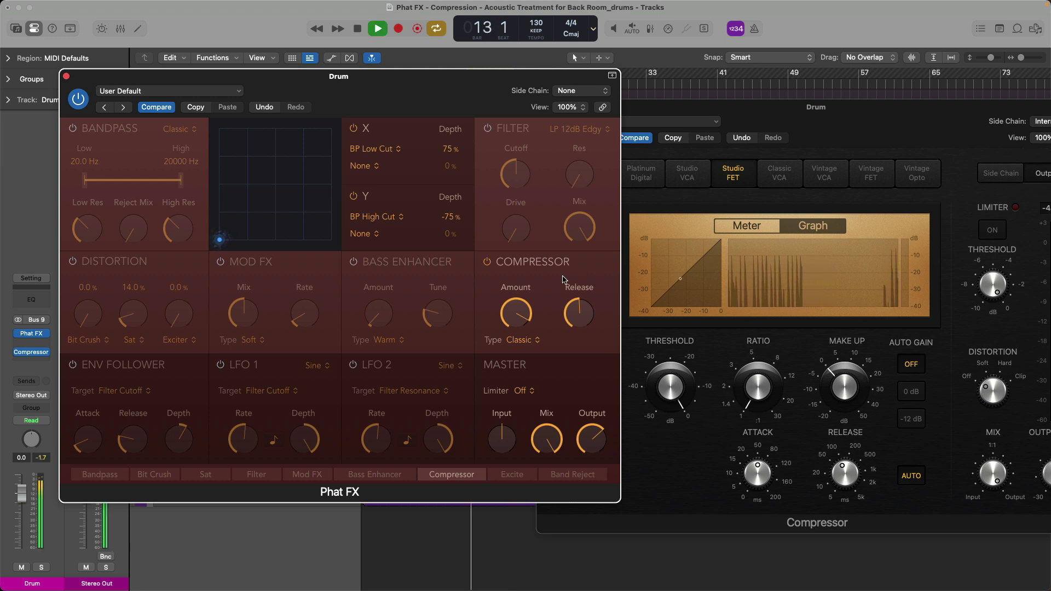
mouse_move(560, 287)
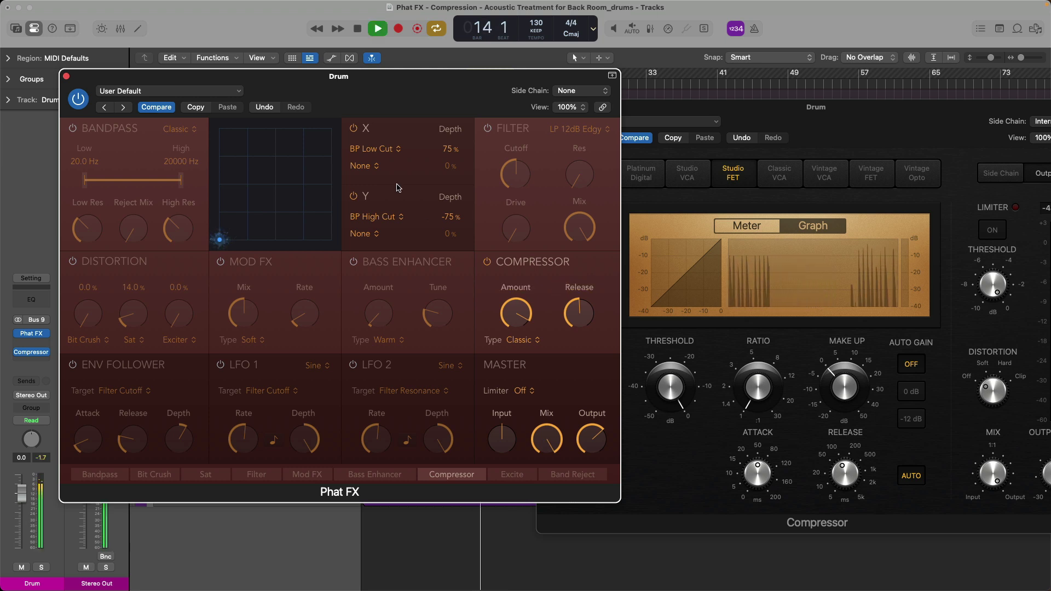
key(space)
- Undo back to the Studio FET type and ease the Compressor Amount to -7 dB
click(265, 108)
click(264, 107)
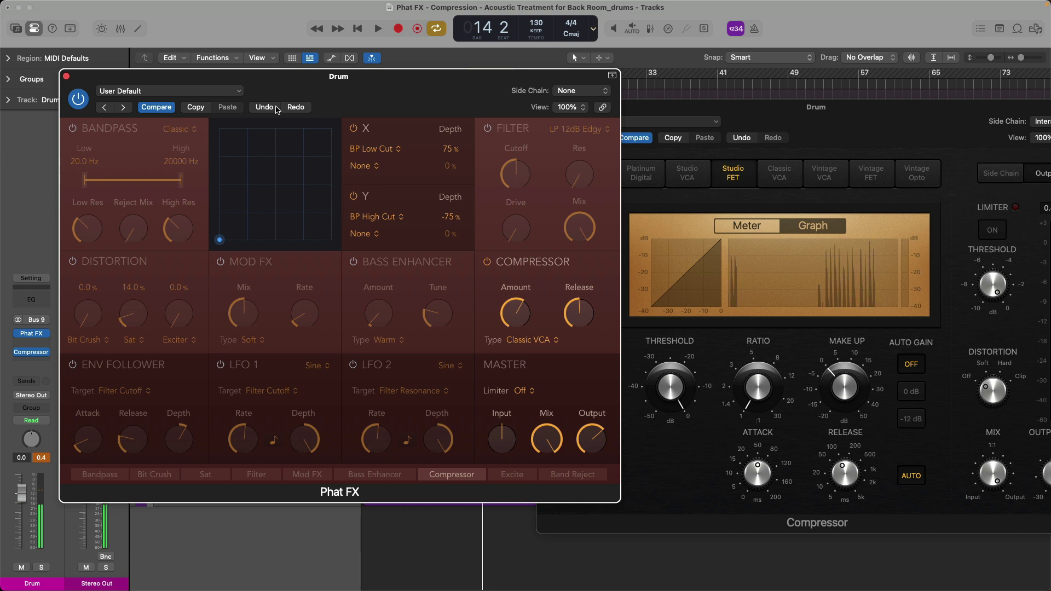
click(265, 107)
click(276, 109)
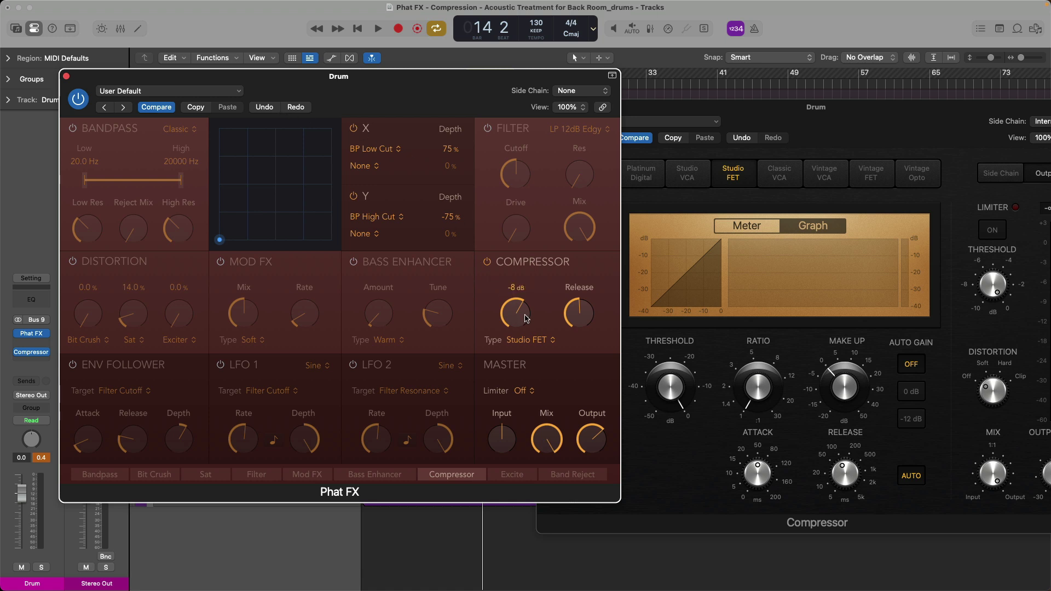
drag(524, 317, 520, 328)
key(space)
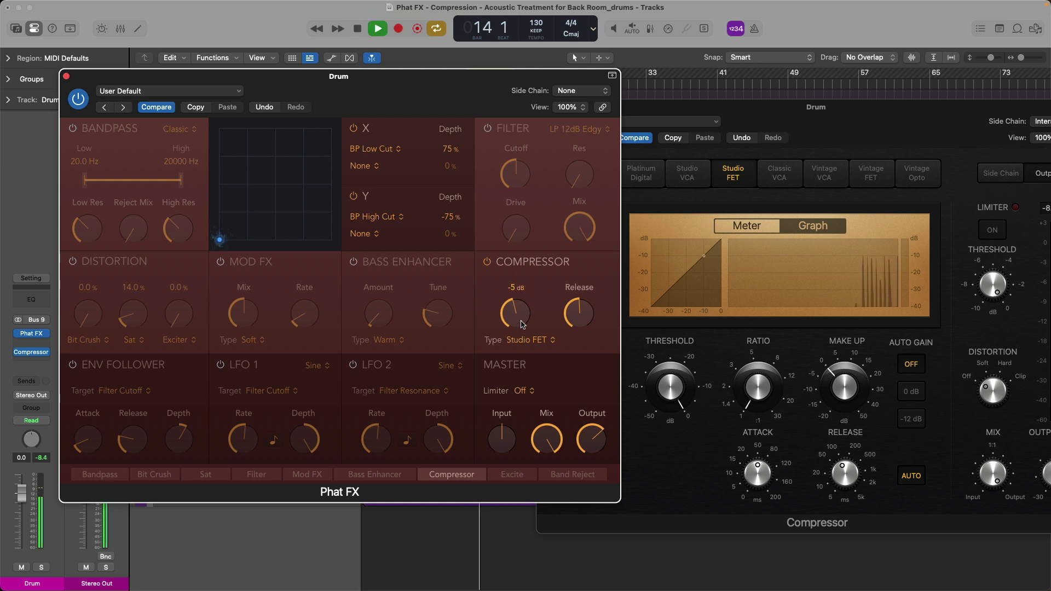
key(space)
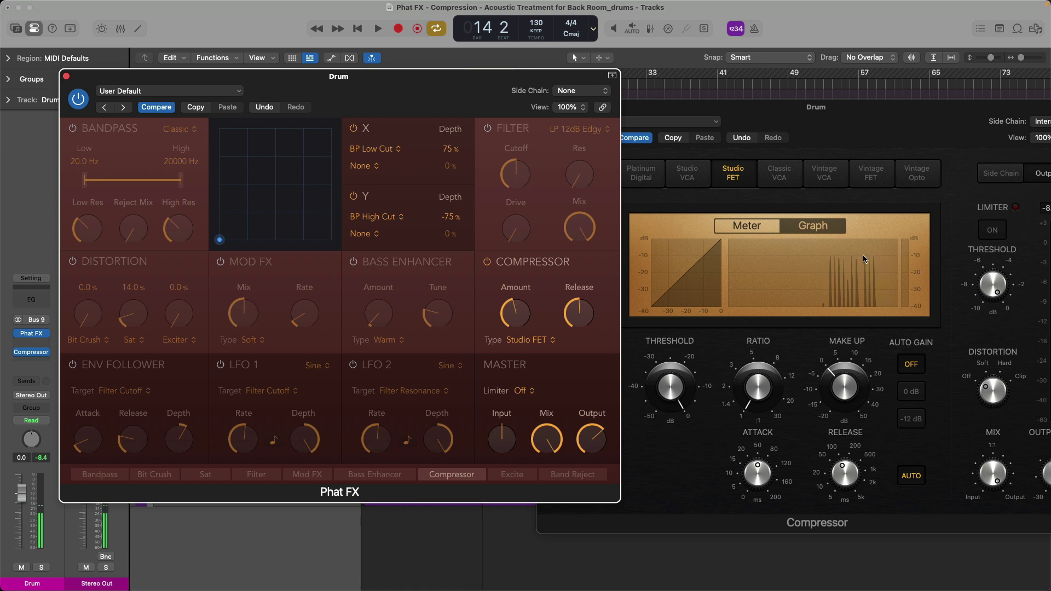
- Fine-tune the Amount to -6 dB during playback, briefly trying -8 dB
mouse_move(525, 319)
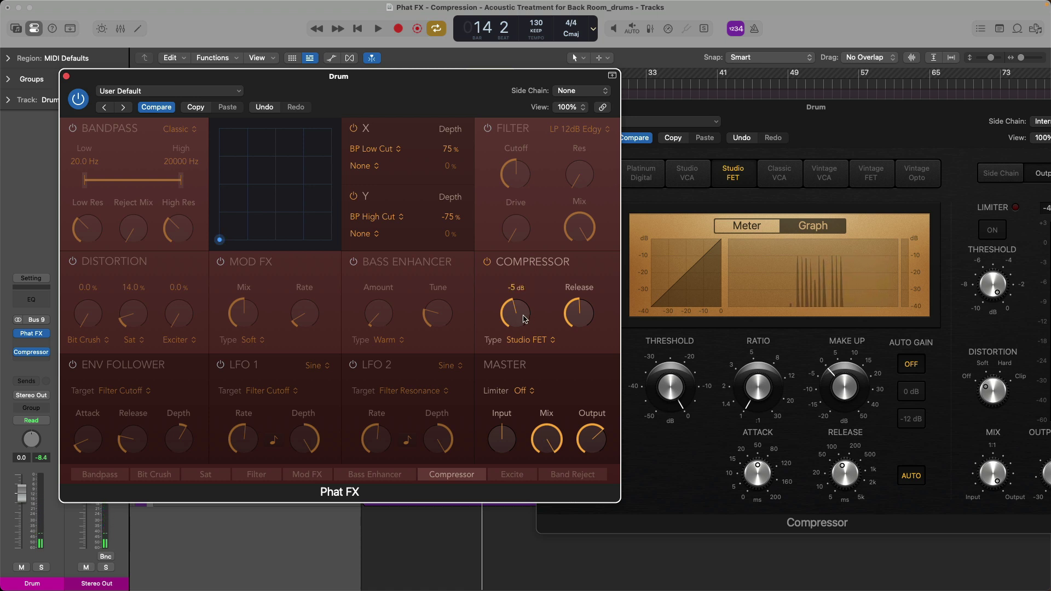
drag(525, 320, 524, 314)
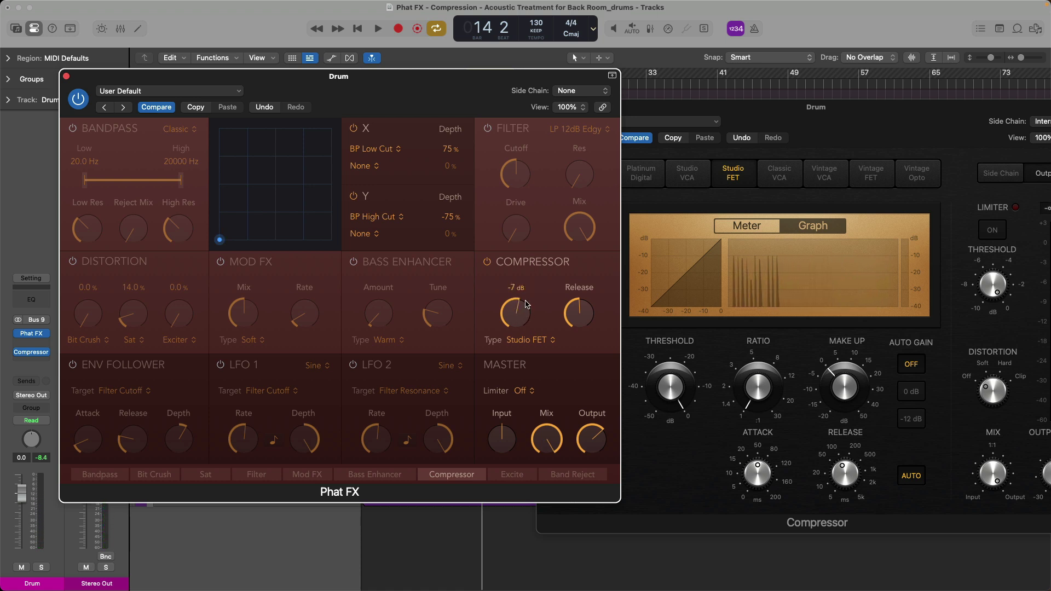
key(space)
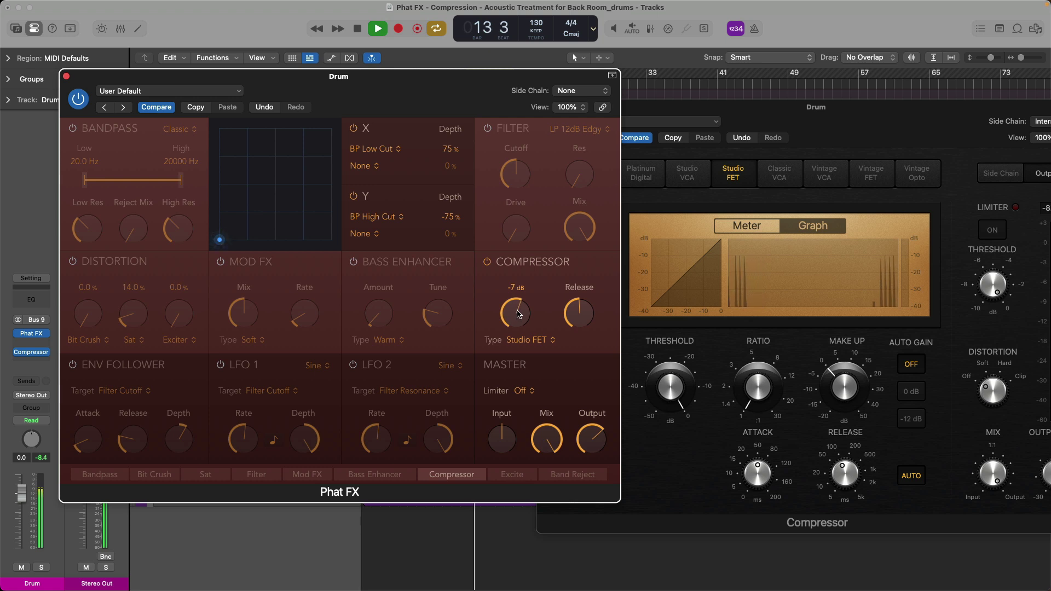
drag(519, 314, 517, 309)
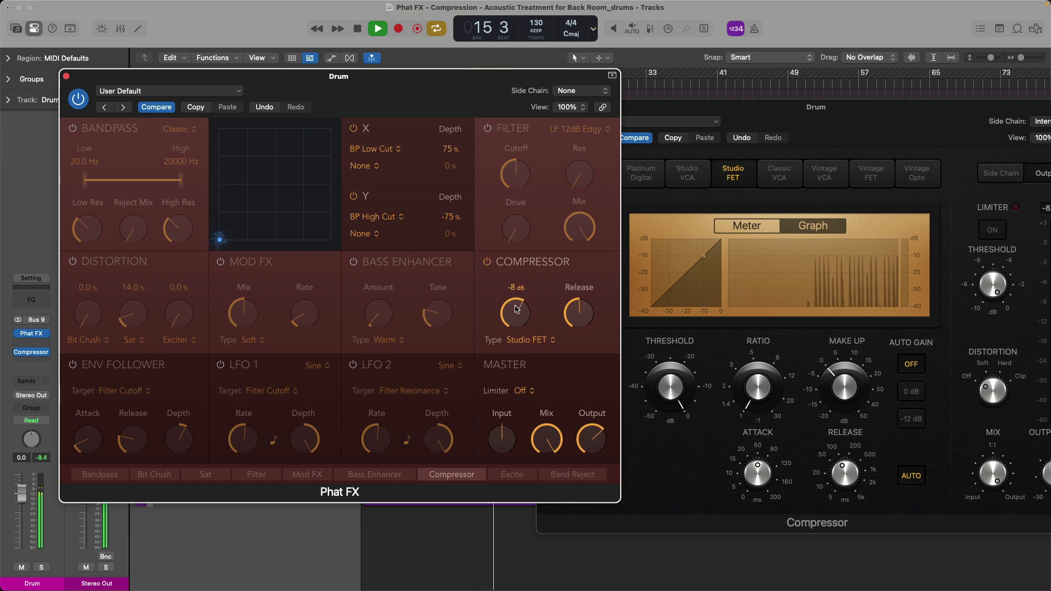
drag(517, 309, 514, 323)
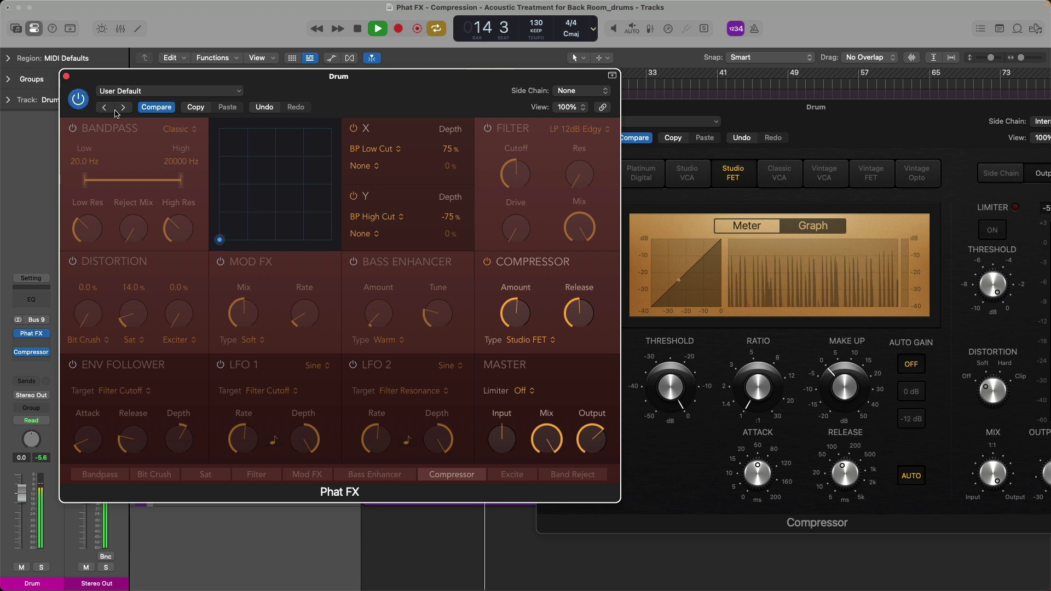
key(space)
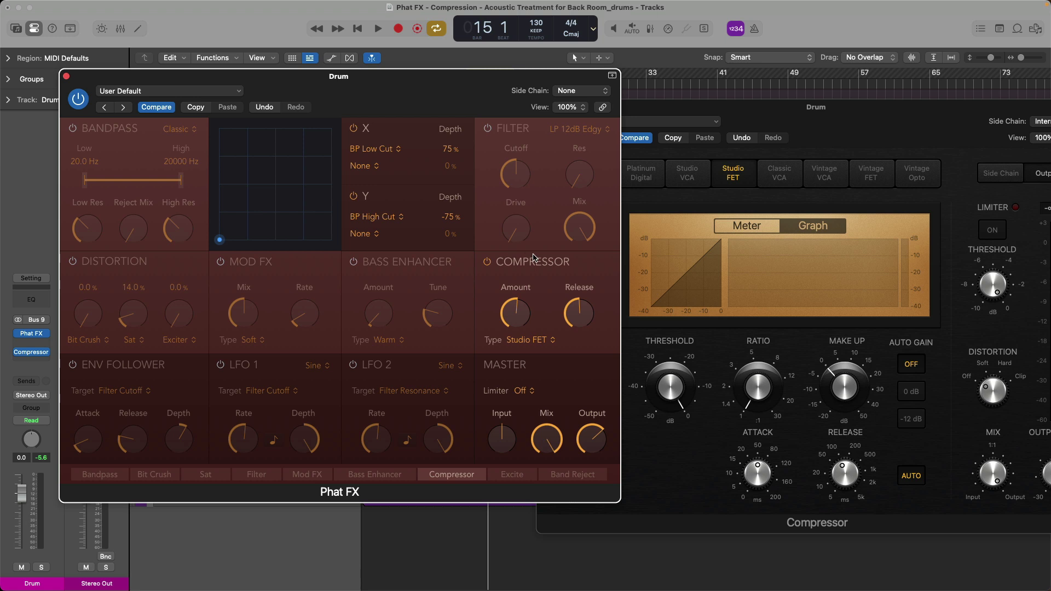
mouse_move(514, 315)
mouse_move(594, 435)
- Insert a stereo ChromaGlow from the Distortion plug-ins into an empty Drum track slot
click(66, 77)
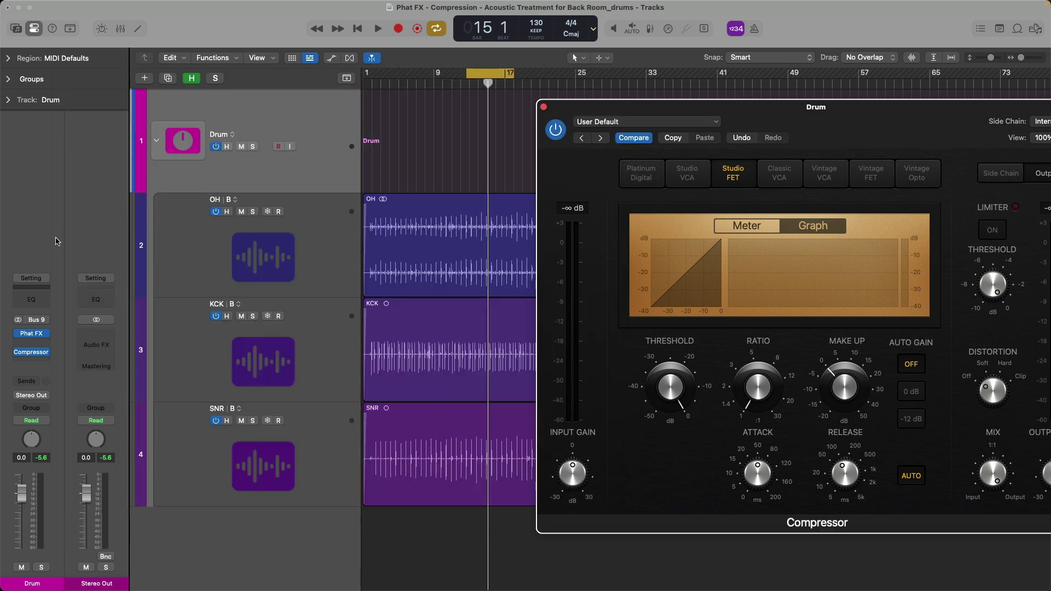
click(44, 343)
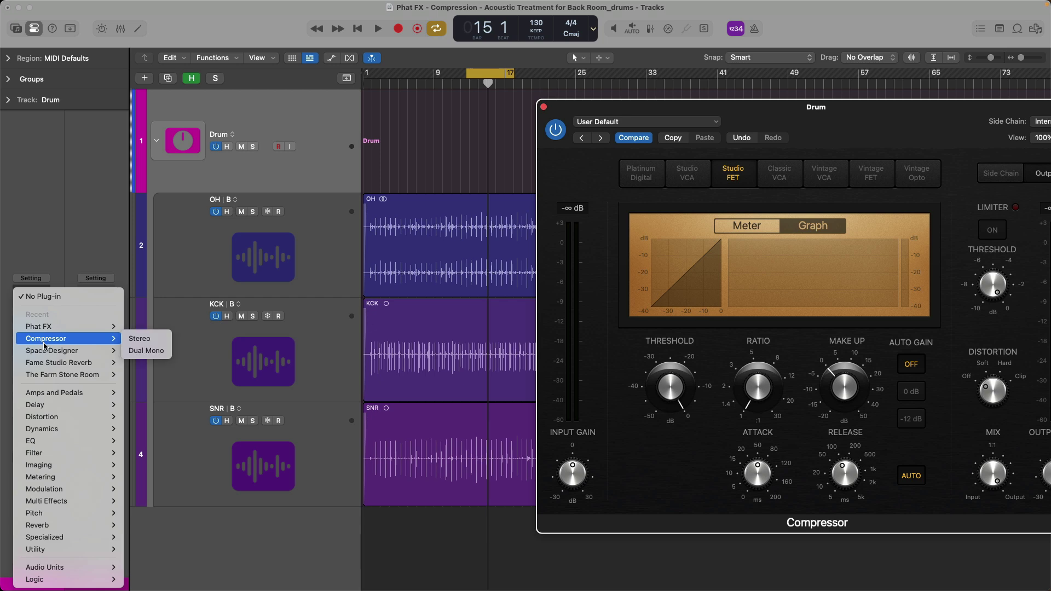
mouse_move(54, 417)
mouse_move(163, 430)
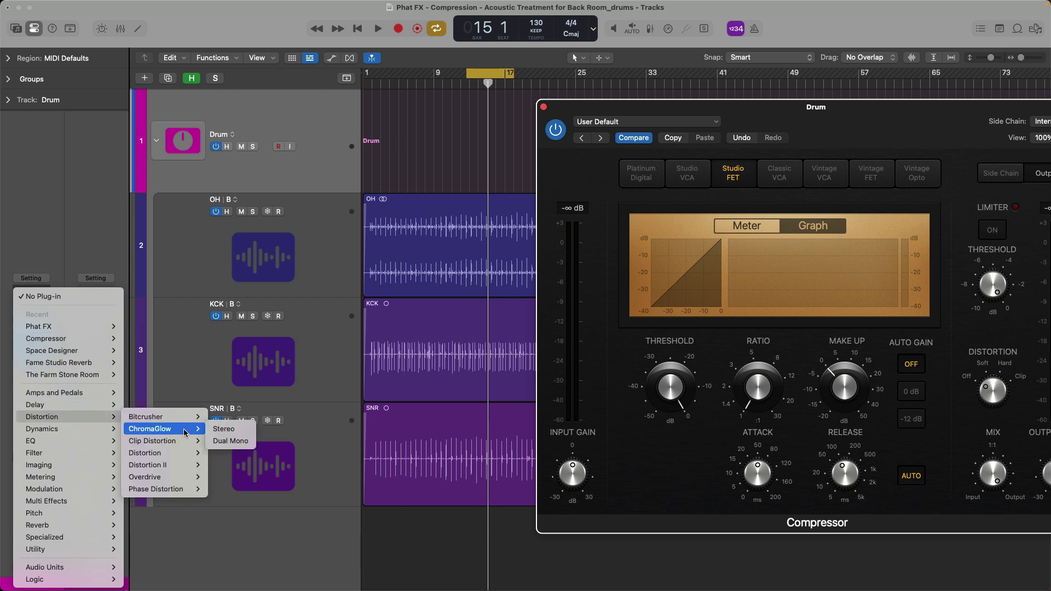
key(Escape)
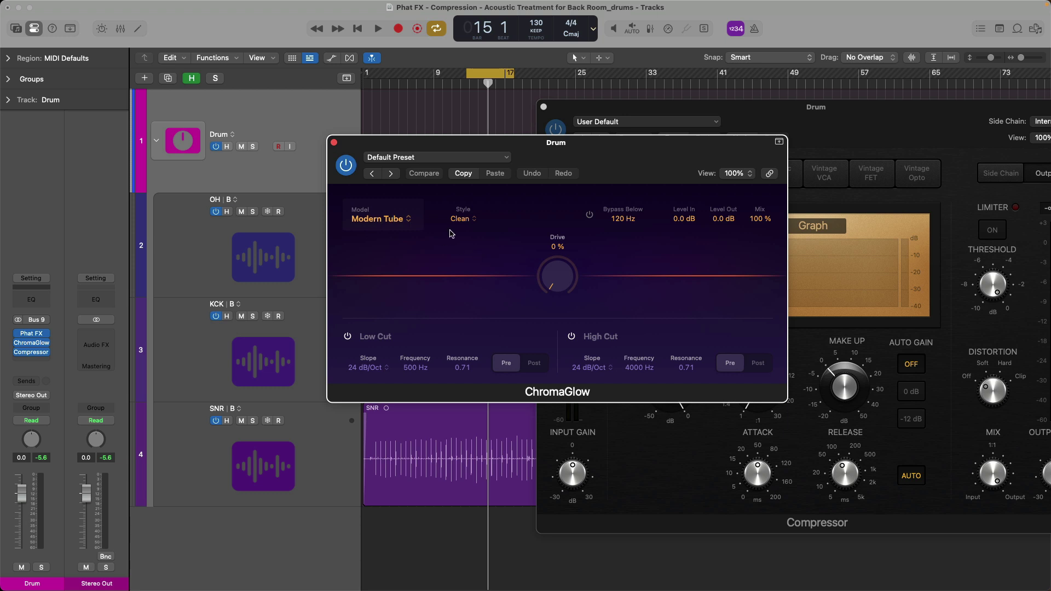
click(334, 142)
- Play the drums, comparing the bus with and without ChromaGlow
key(space)
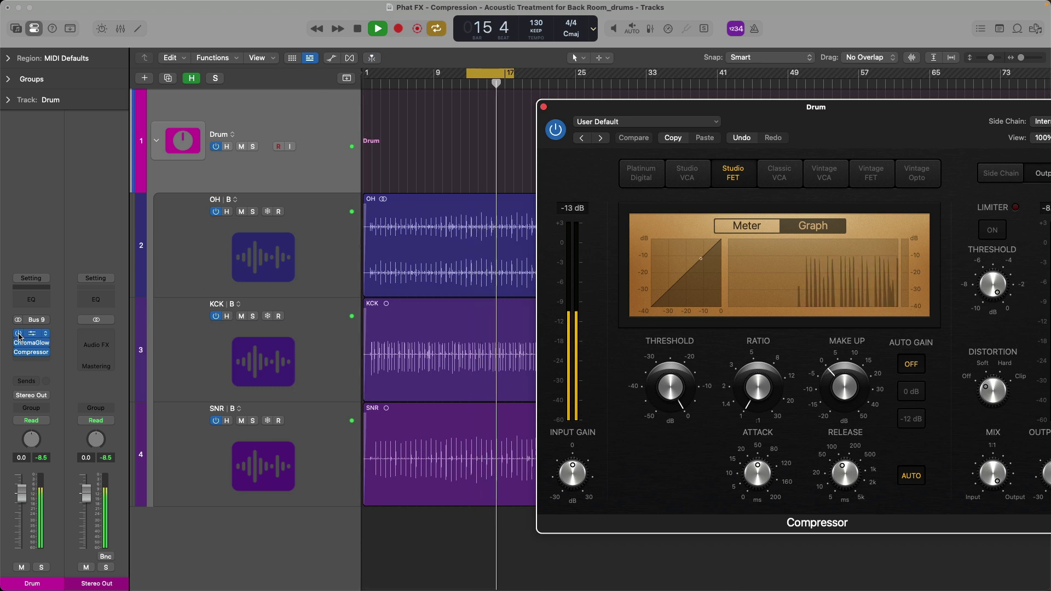
key(space)
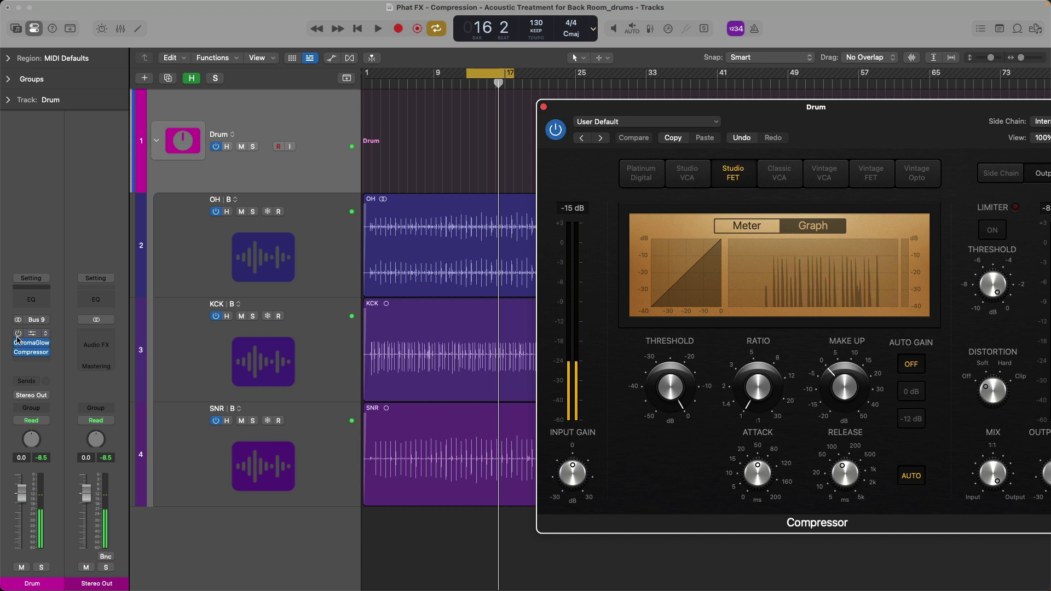
key(space)
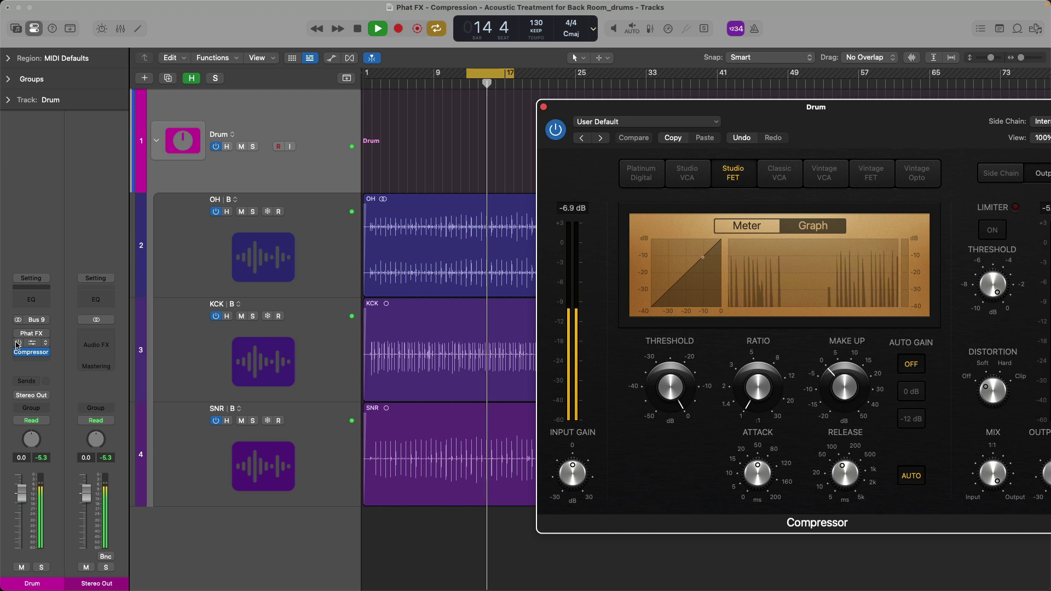
key(space)
key(space)
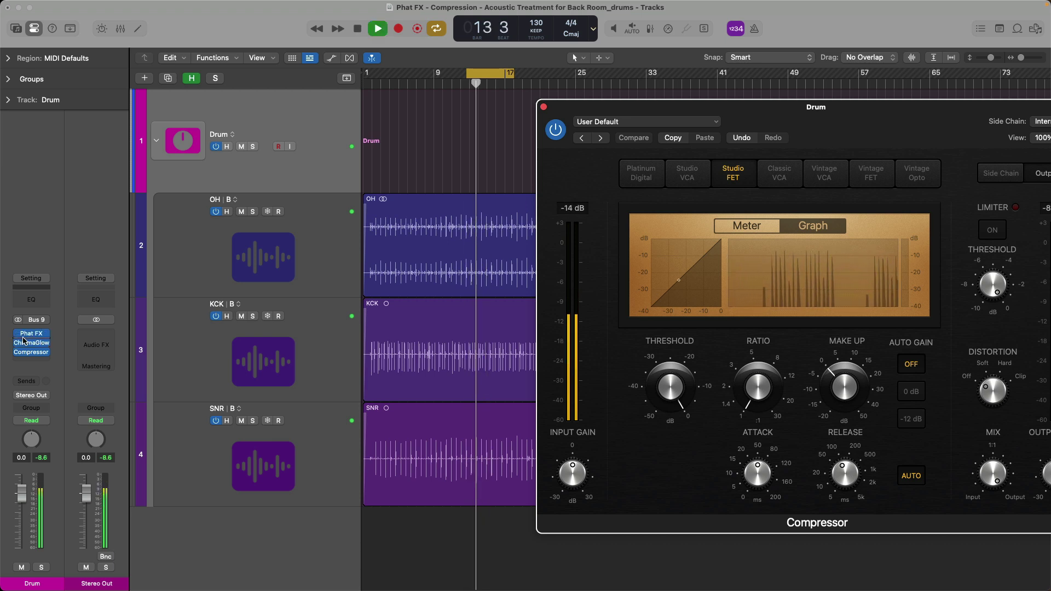
click(20, 343)
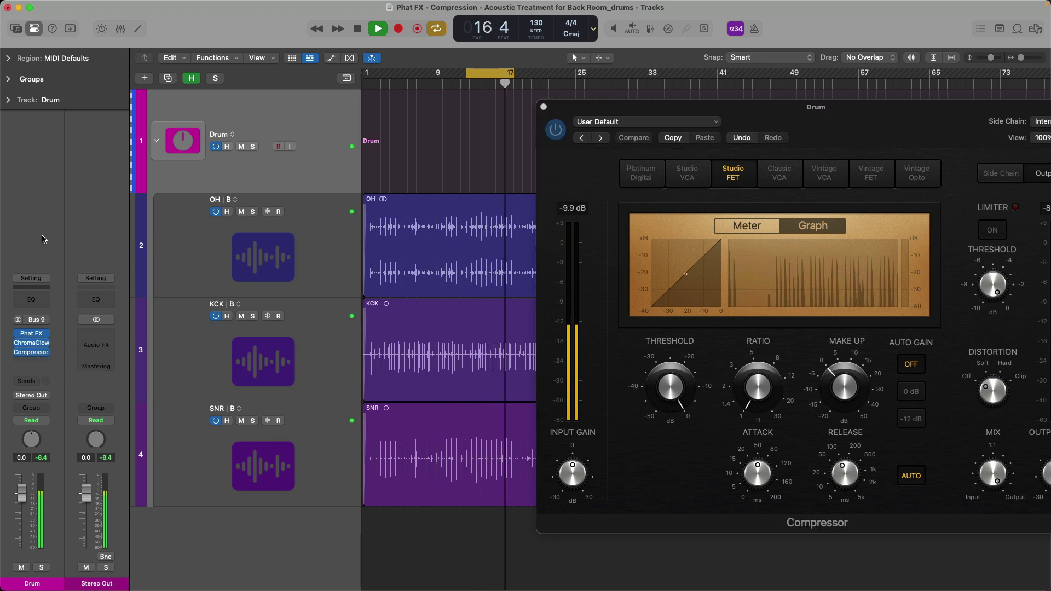
key(space)
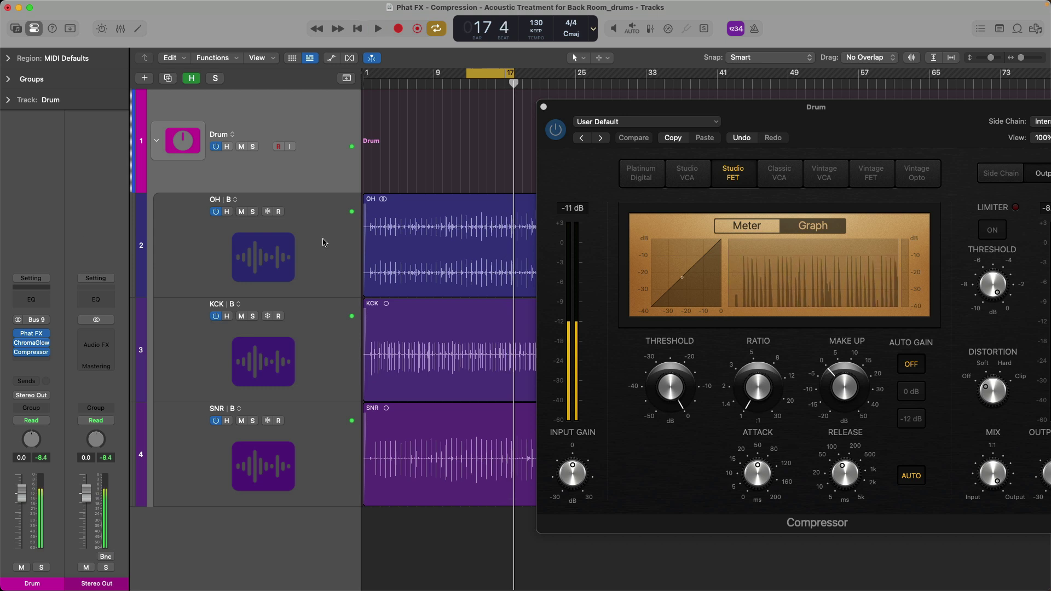